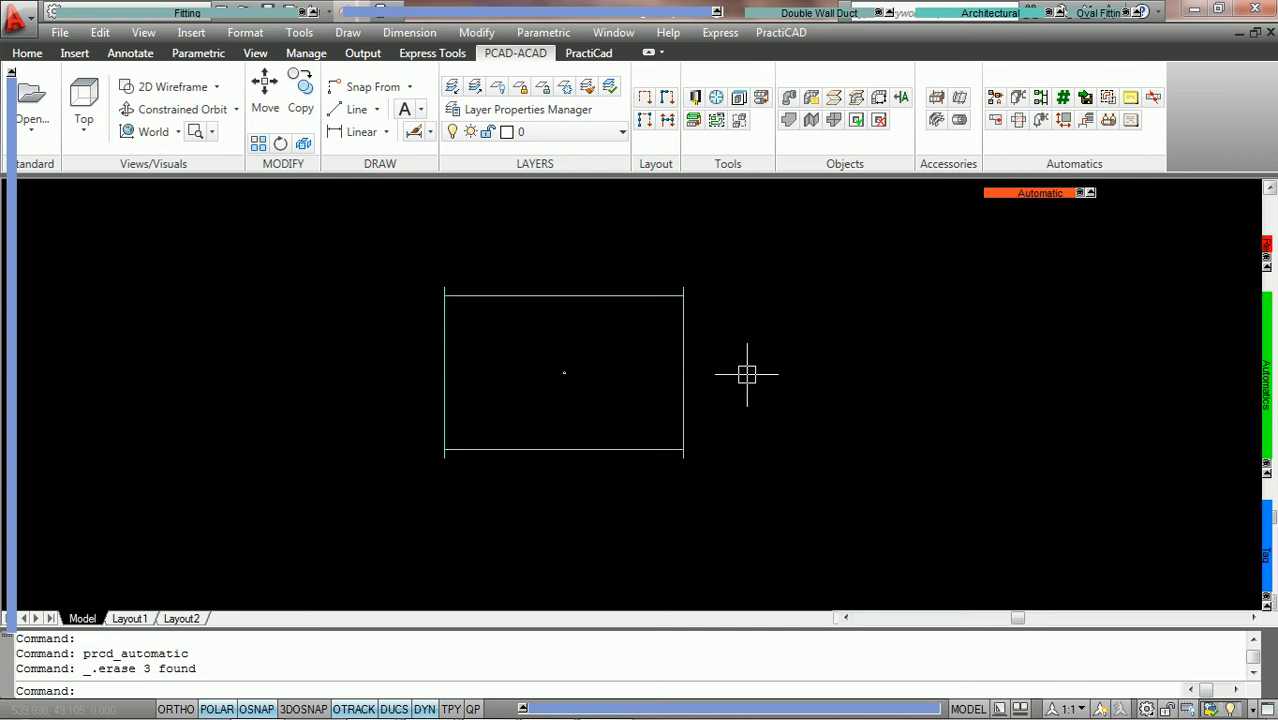
Tag the duct in the drawing with the piece number, LENGTH AUTO and W x D AUTO automatics.
{"action": "left_click", "coordinate": [752, 374]}
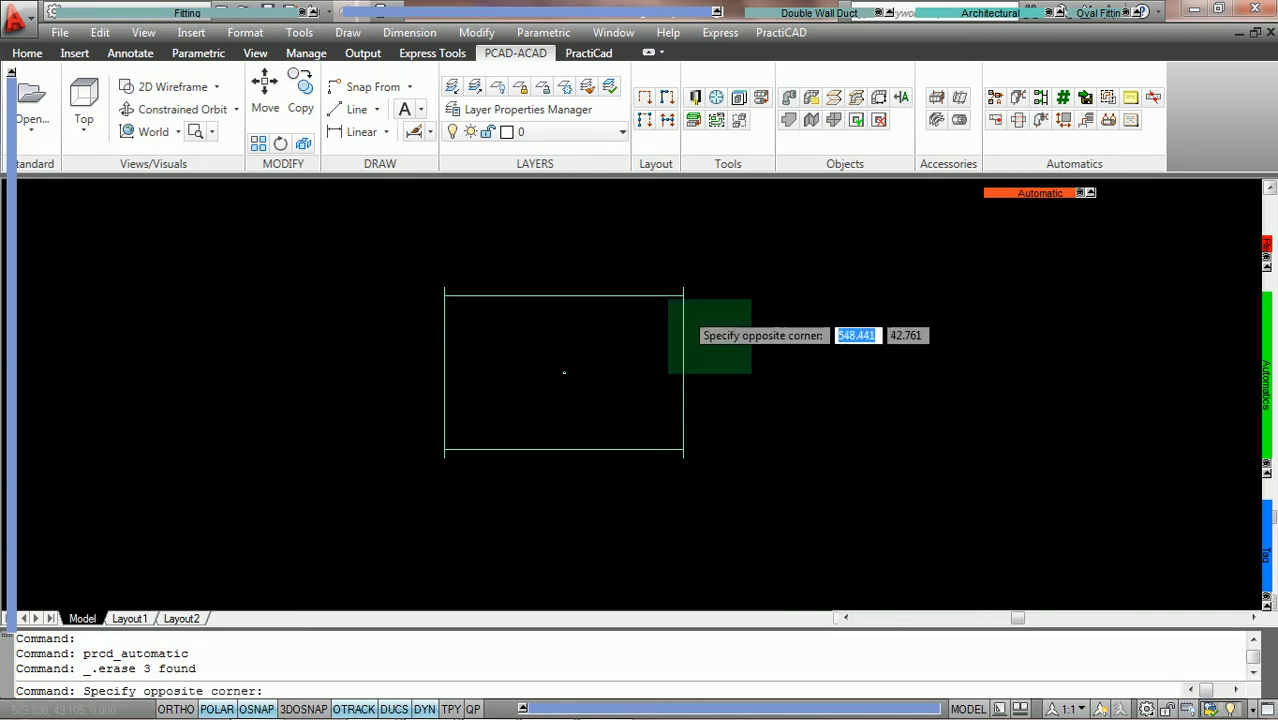
{"action": "left_click", "coordinate": [640, 276]}
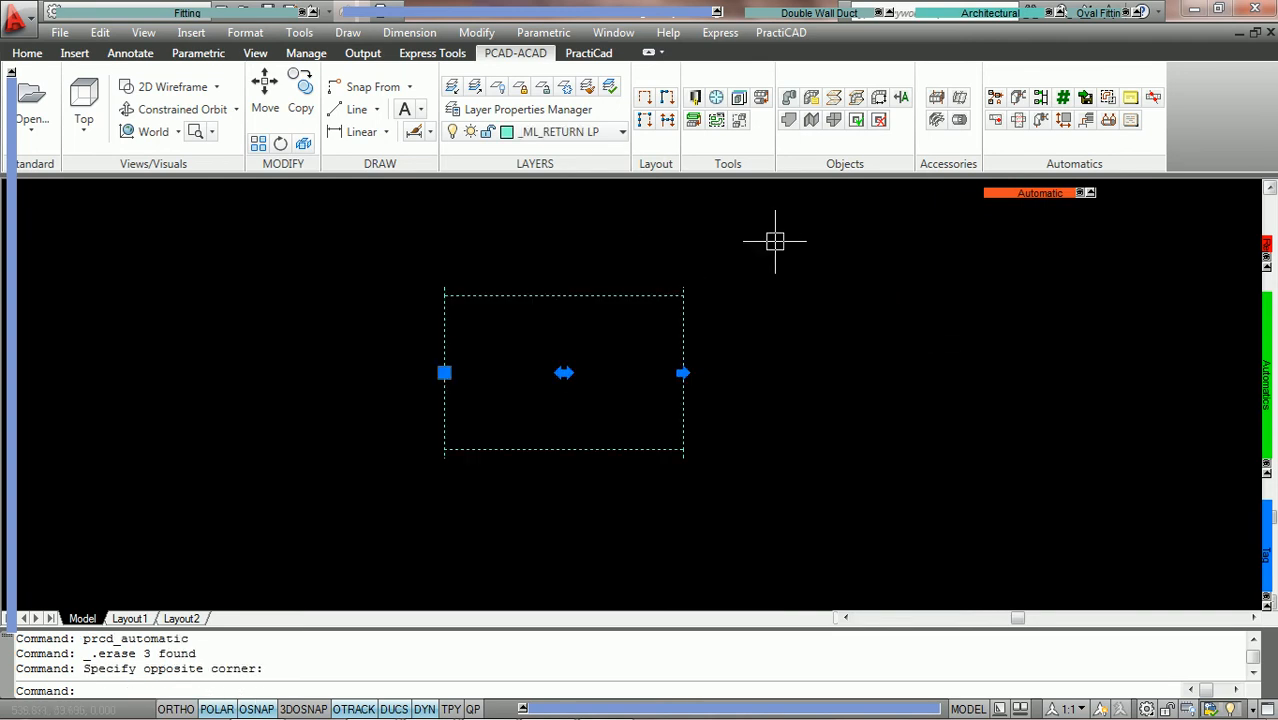
{"action": "mouse_move", "coordinate": [1040, 200]}
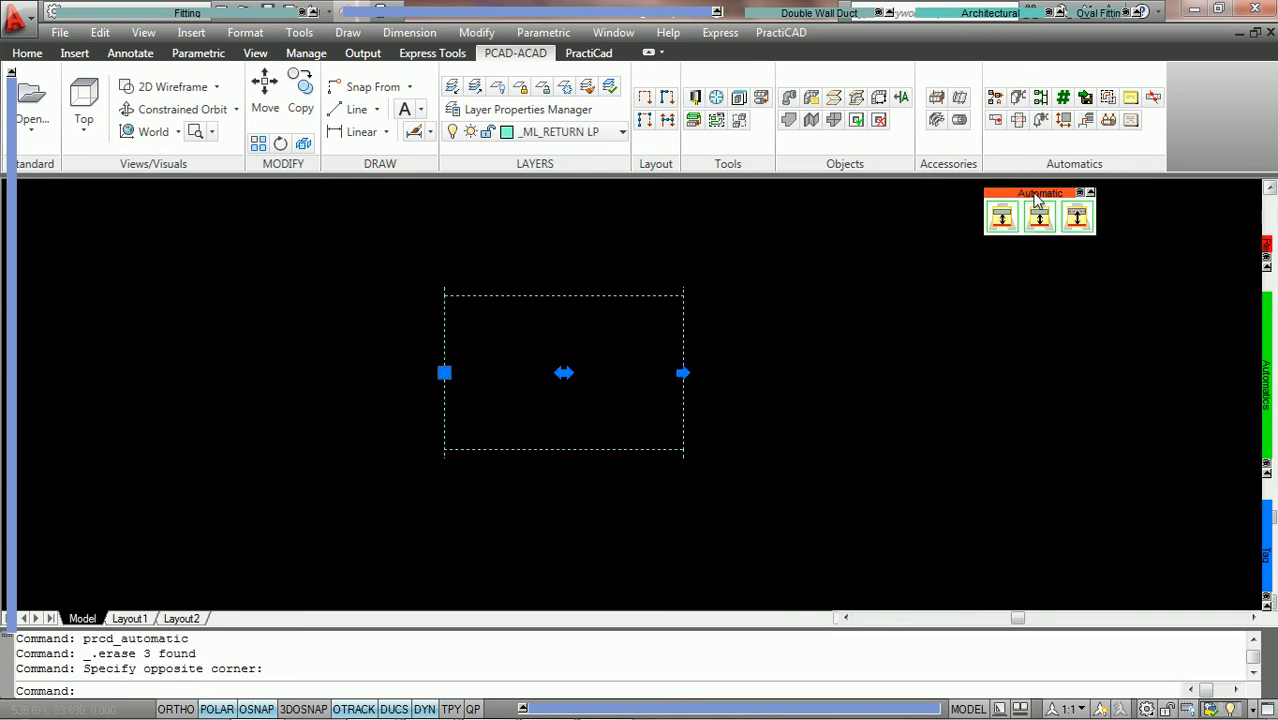
{"action": "left_click", "coordinate": [1078, 220]}
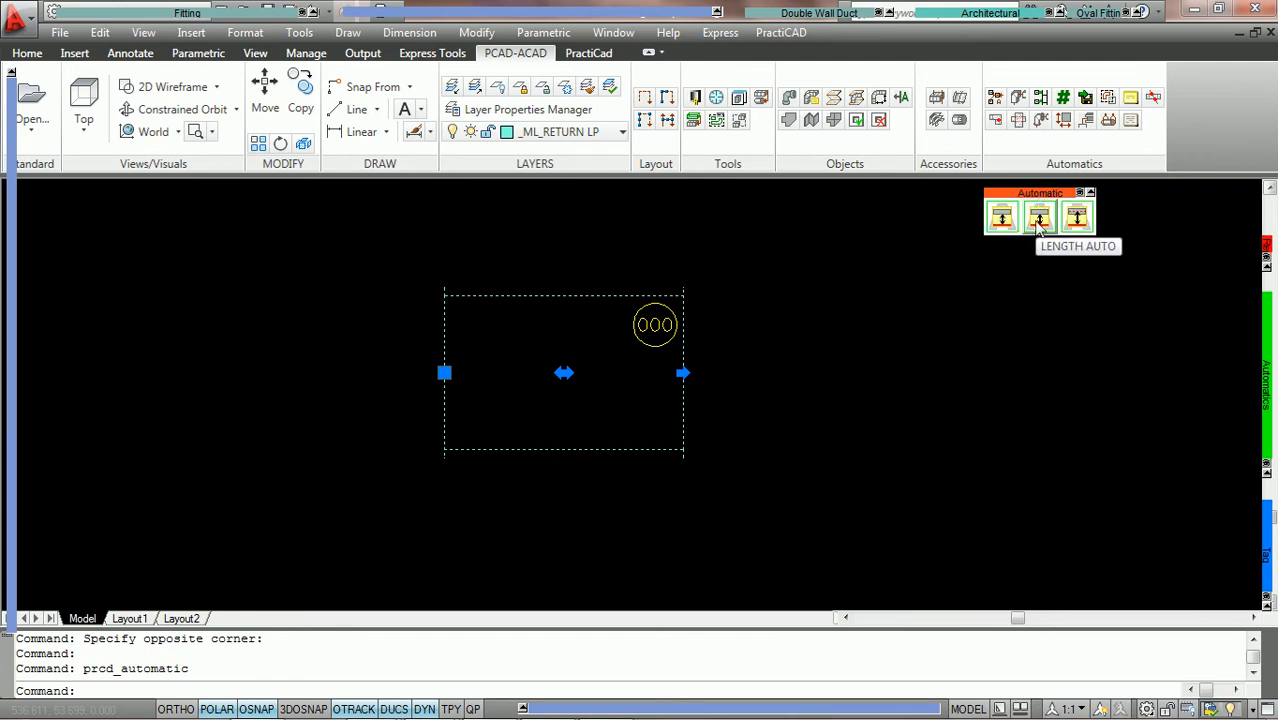
{"action": "left_click", "coordinate": [1040, 222]}
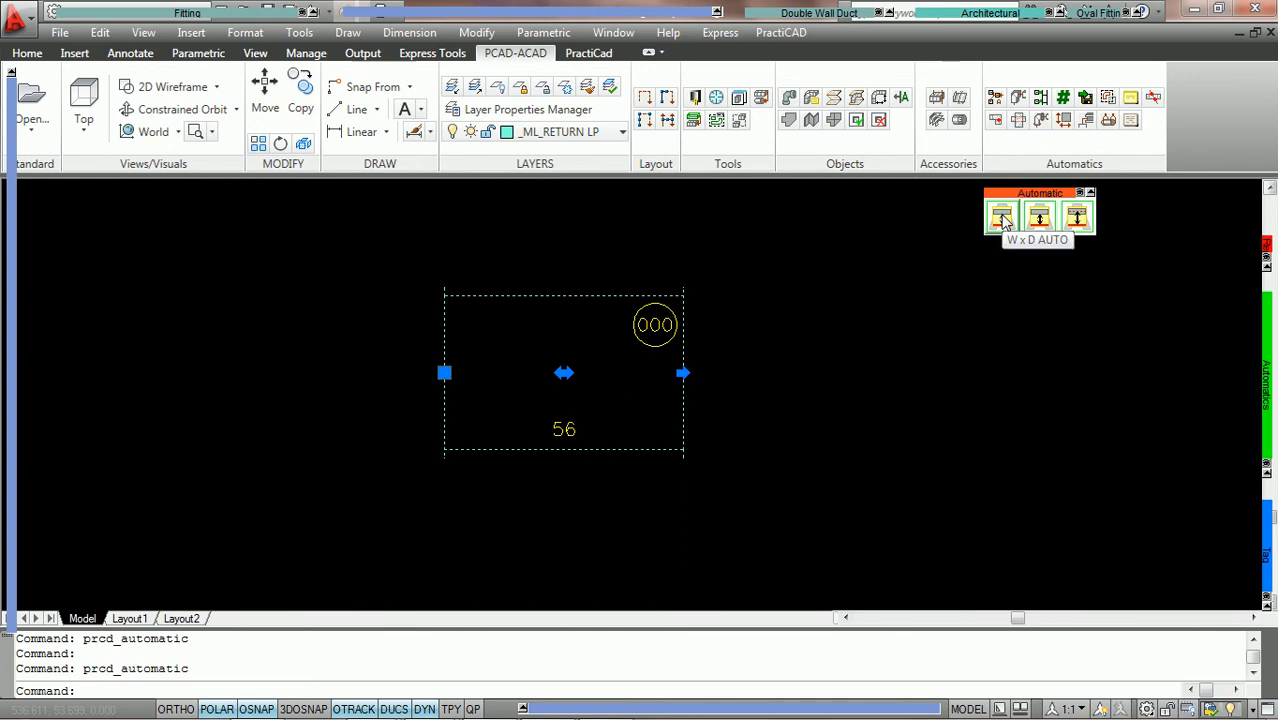
{"action": "left_click", "coordinate": [1003, 222]}
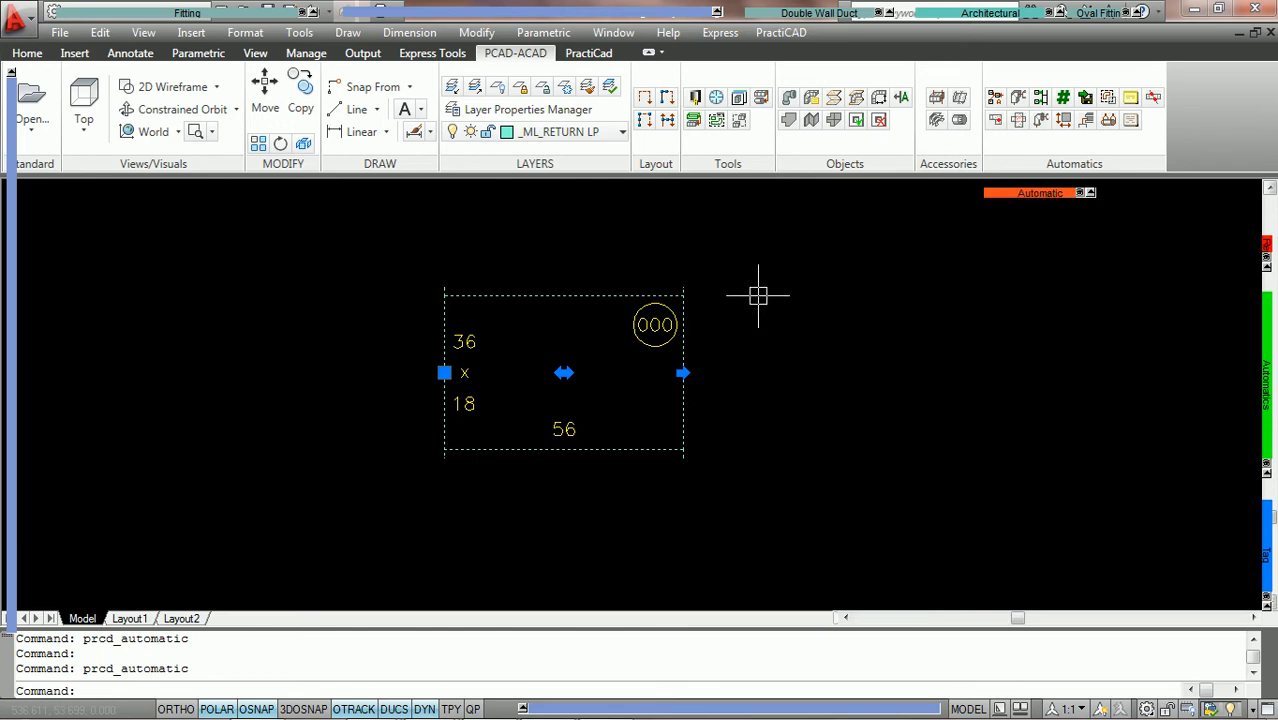
Create an ultimatic named PCAD ULTIMATIC in the PractiCAD Ultimatics library section, using auto_check_ductline.bmp as its image.
{"action": "left_click", "coordinate": [695, 98]}
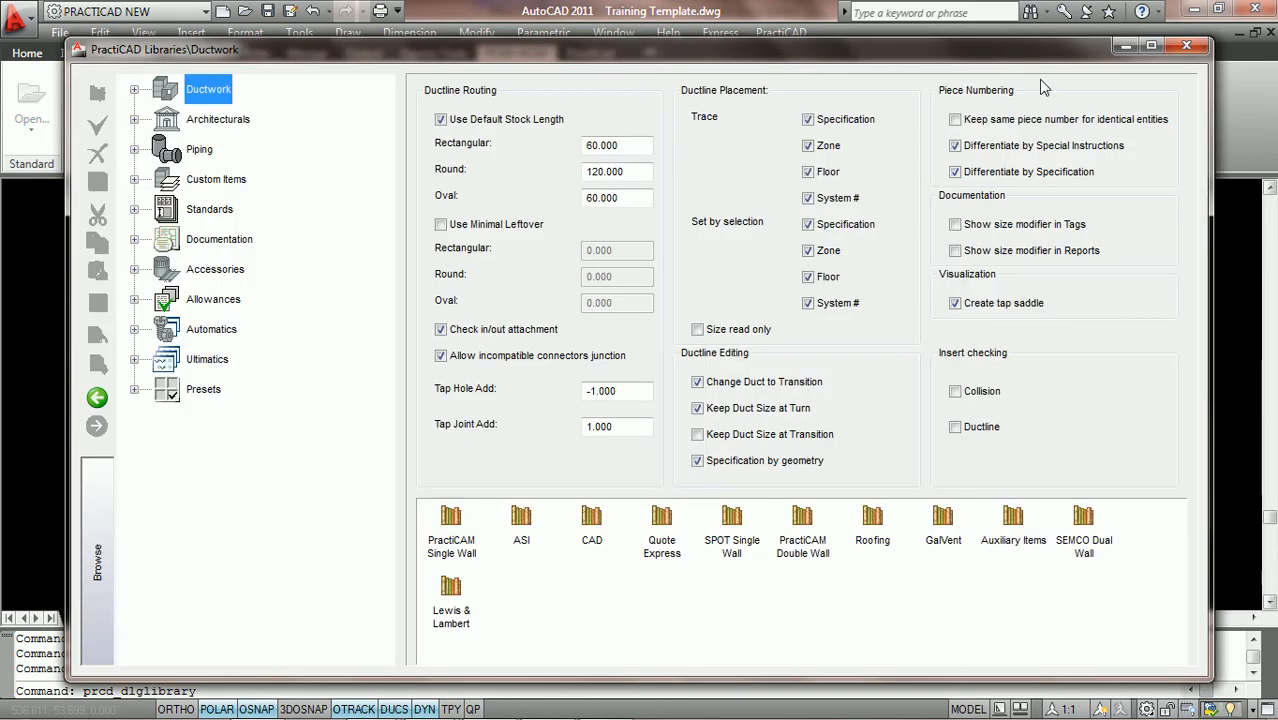
{"action": "left_click", "coordinate": [1151, 45]}
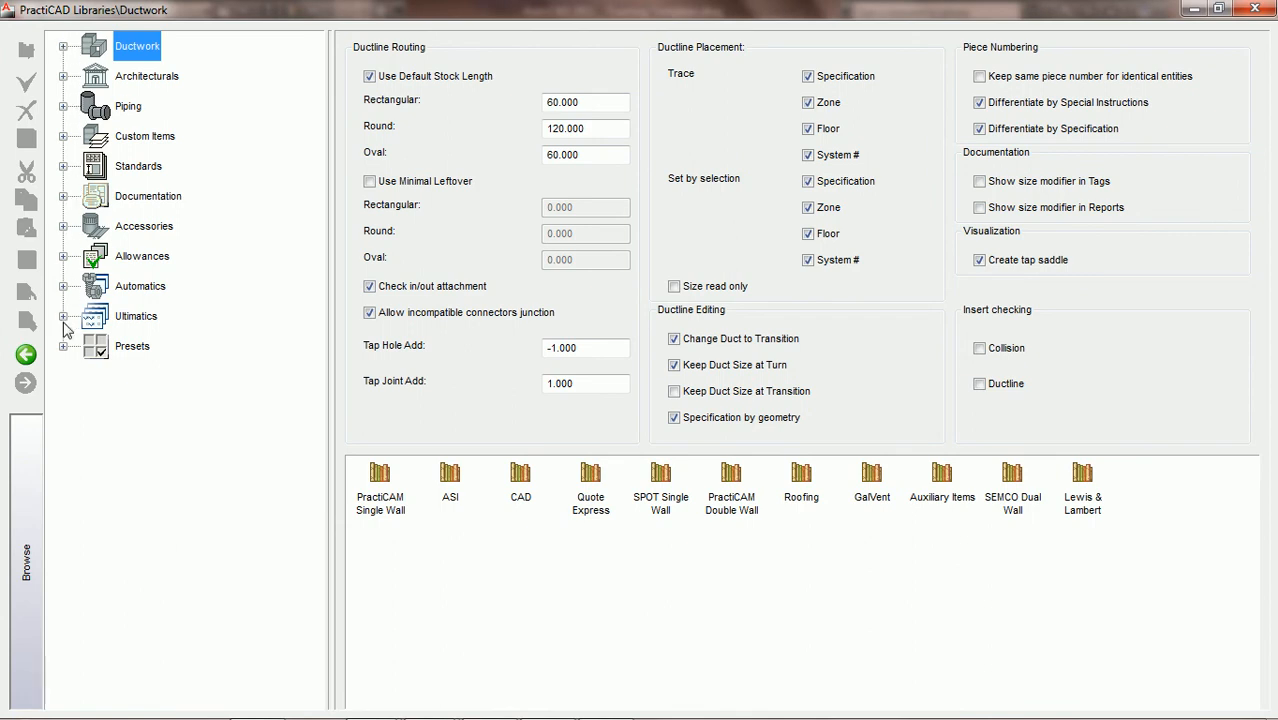
{"action": "left_click", "coordinate": [141, 319]}
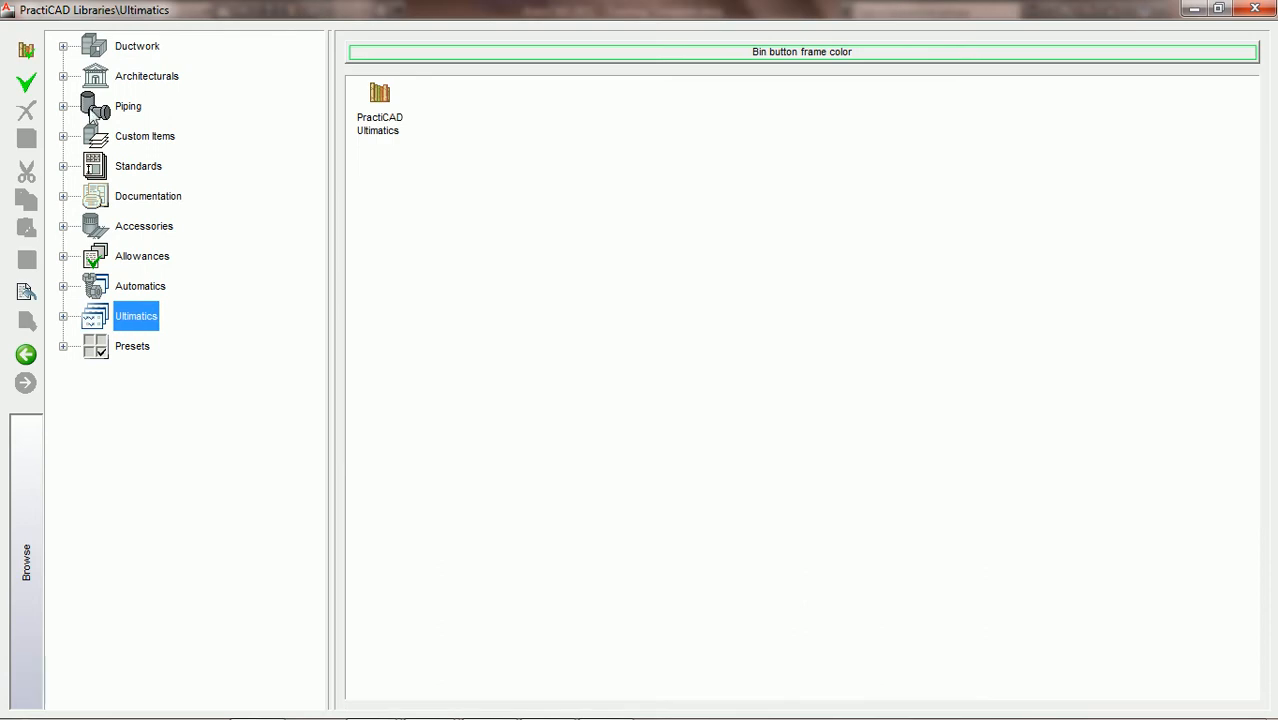
{"action": "left_click", "coordinate": [26, 84]}
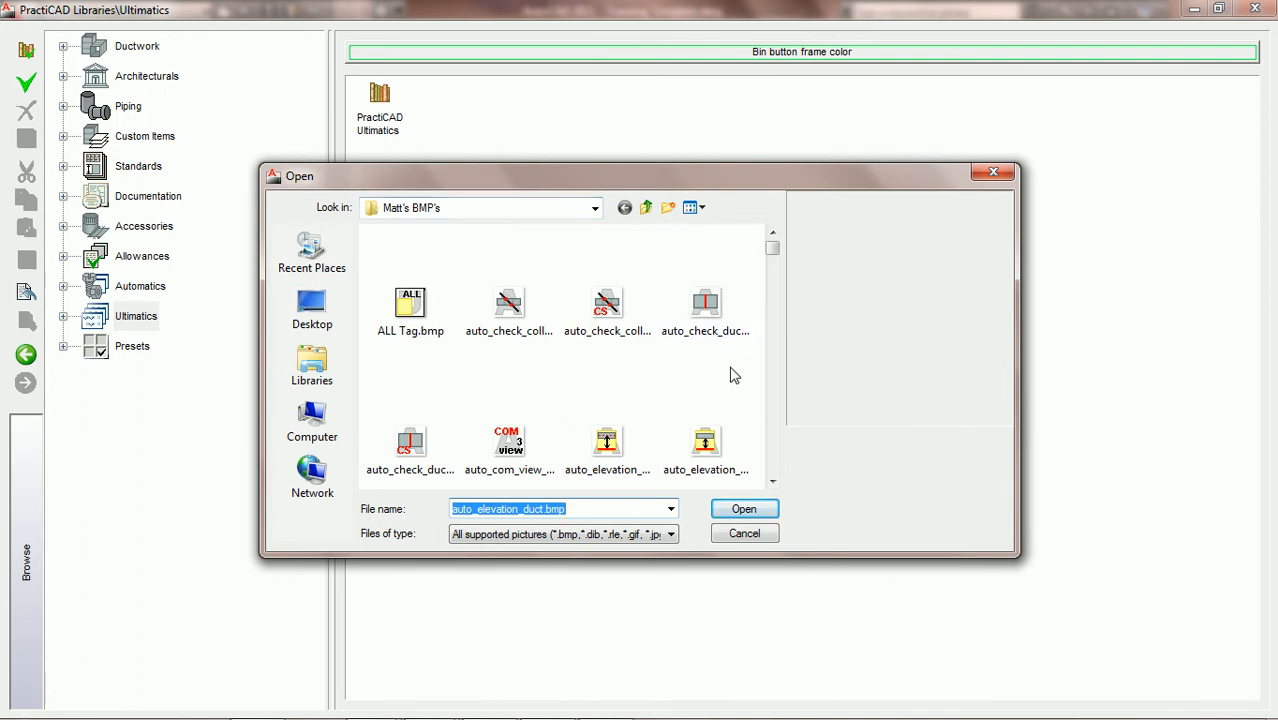
{"action": "left_click", "coordinate": [716, 312]}
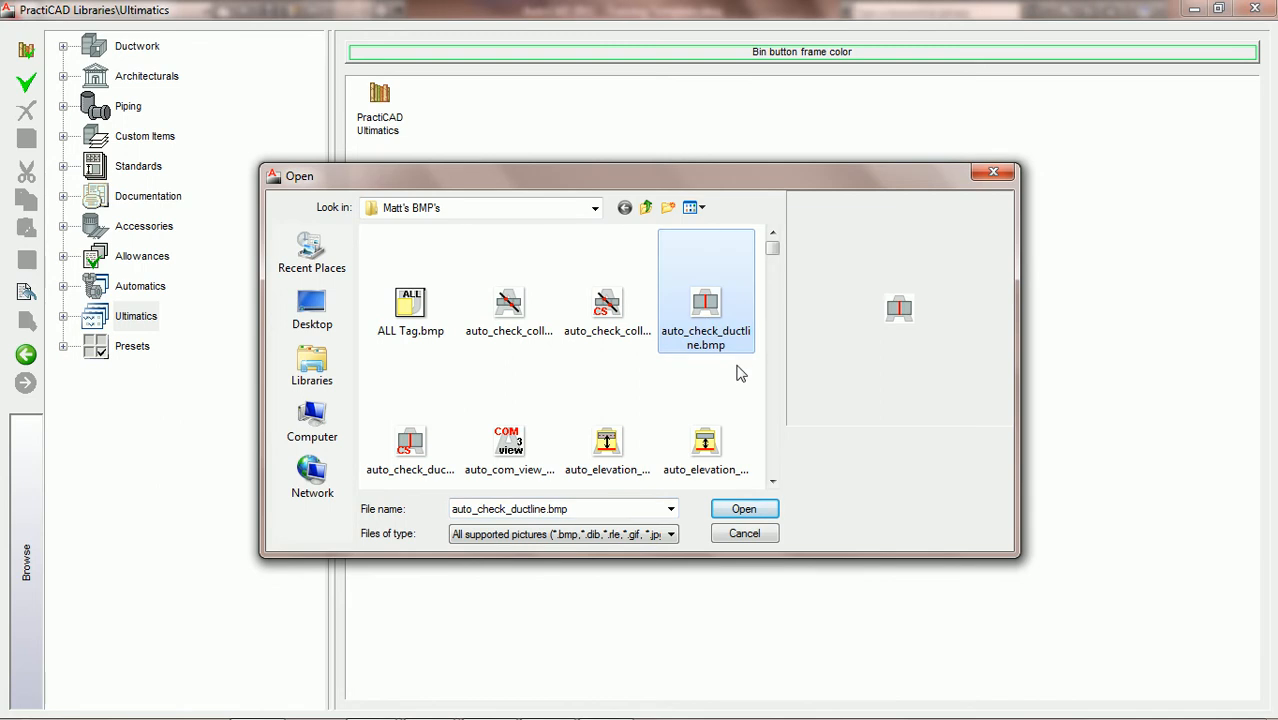
{"action": "left_click", "coordinate": [751, 512]}
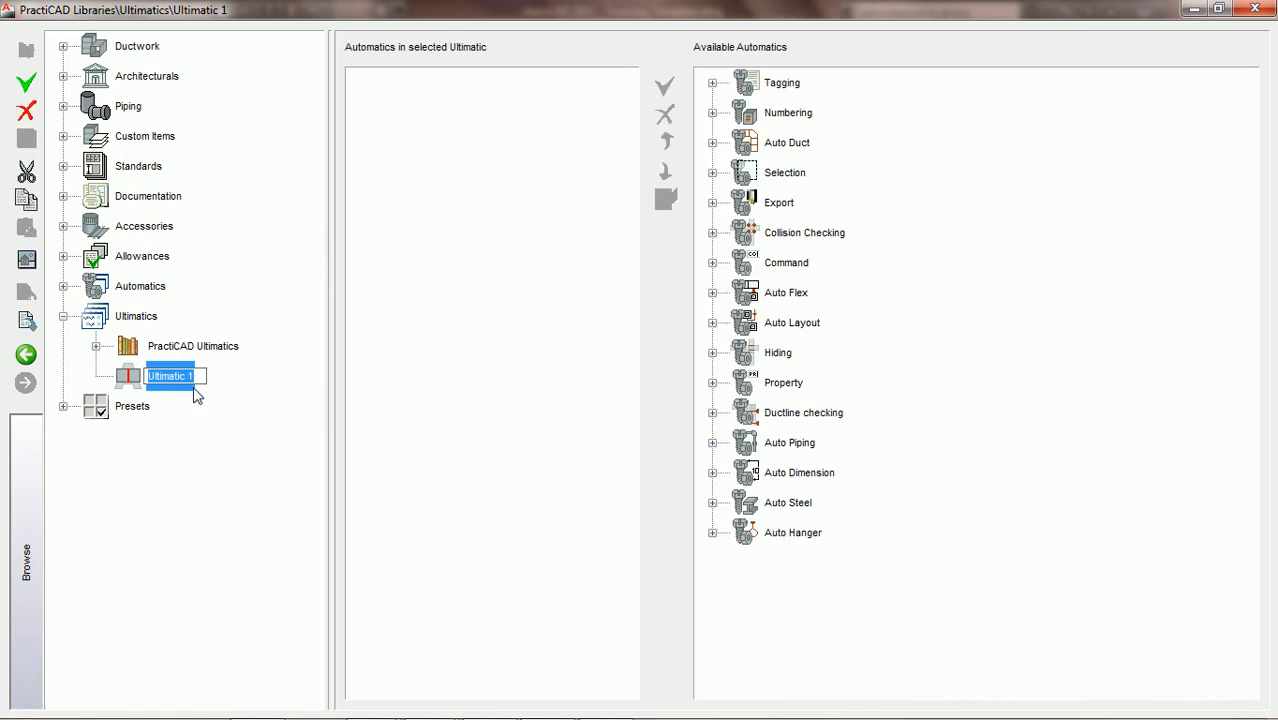
{"action": "type", "text": "PCAD ULTIMATIC"}
{"action": "key", "text": "Return"}
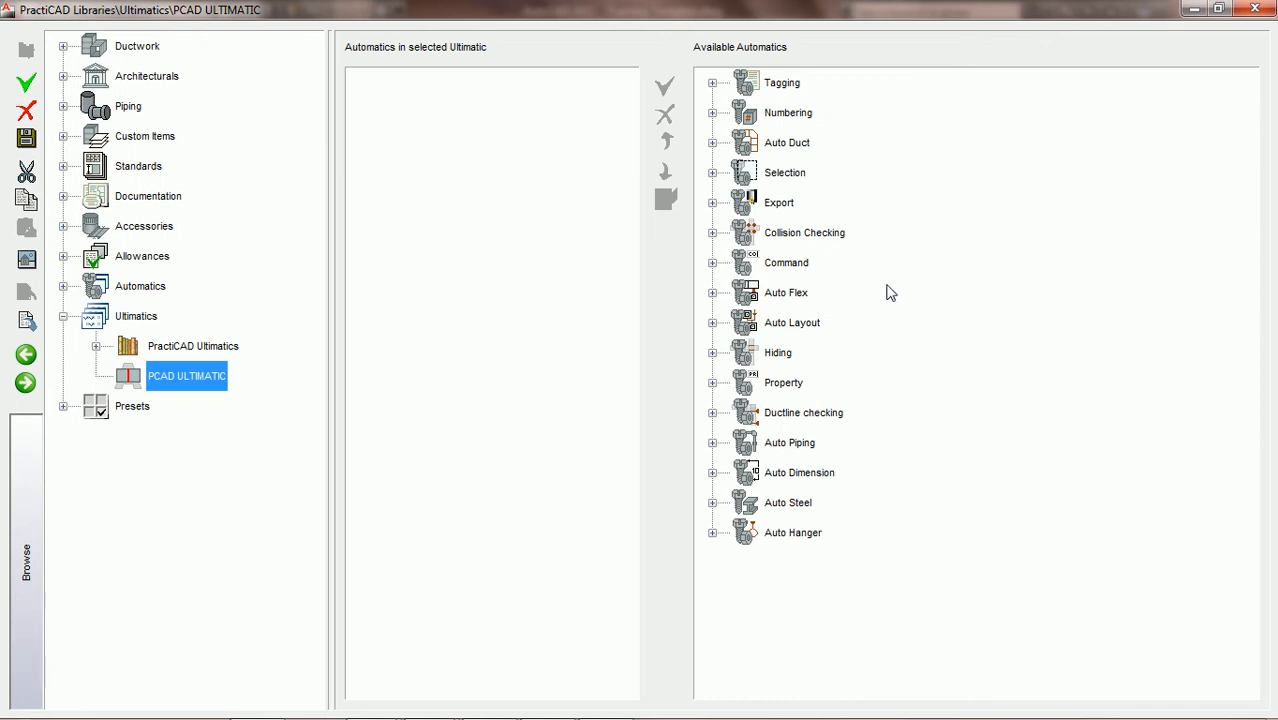
Add the Select All Fittings automatic from PractiCAD Selection Autos to the PCAD ULTIMATIC.
{"action": "left_click", "coordinate": [712, 173]}
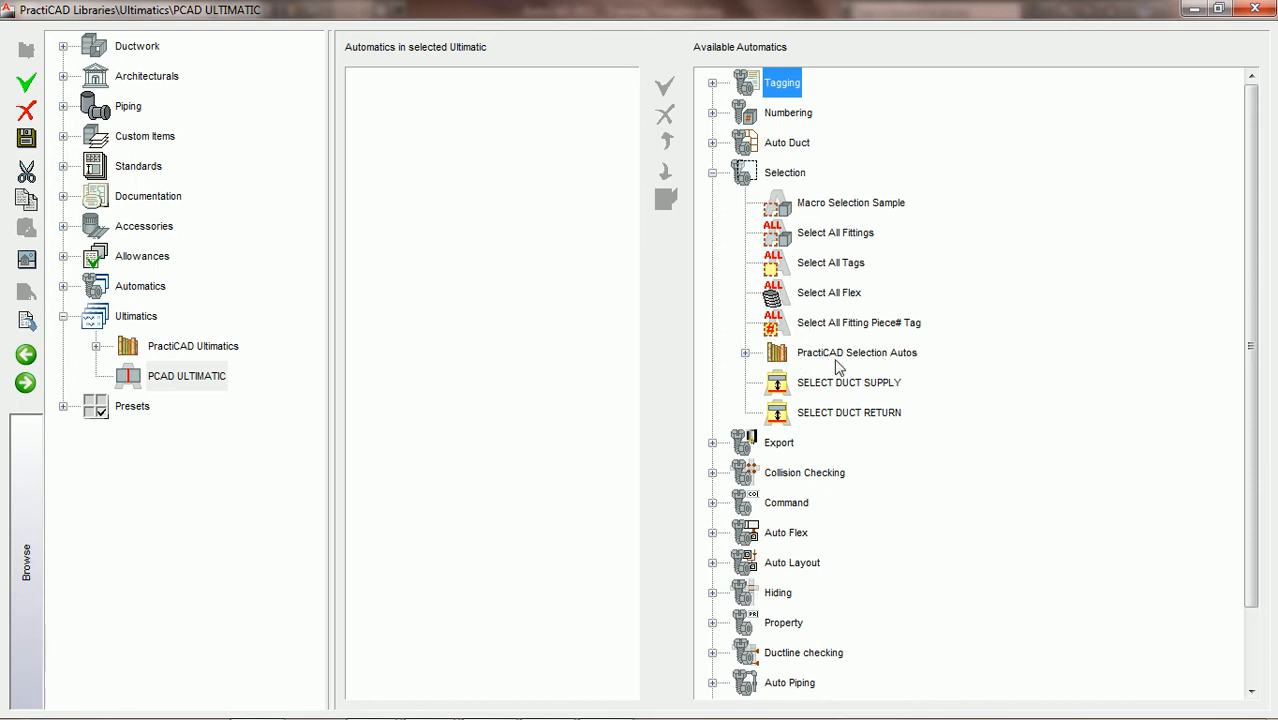
{"action": "left_click", "coordinate": [745, 353]}
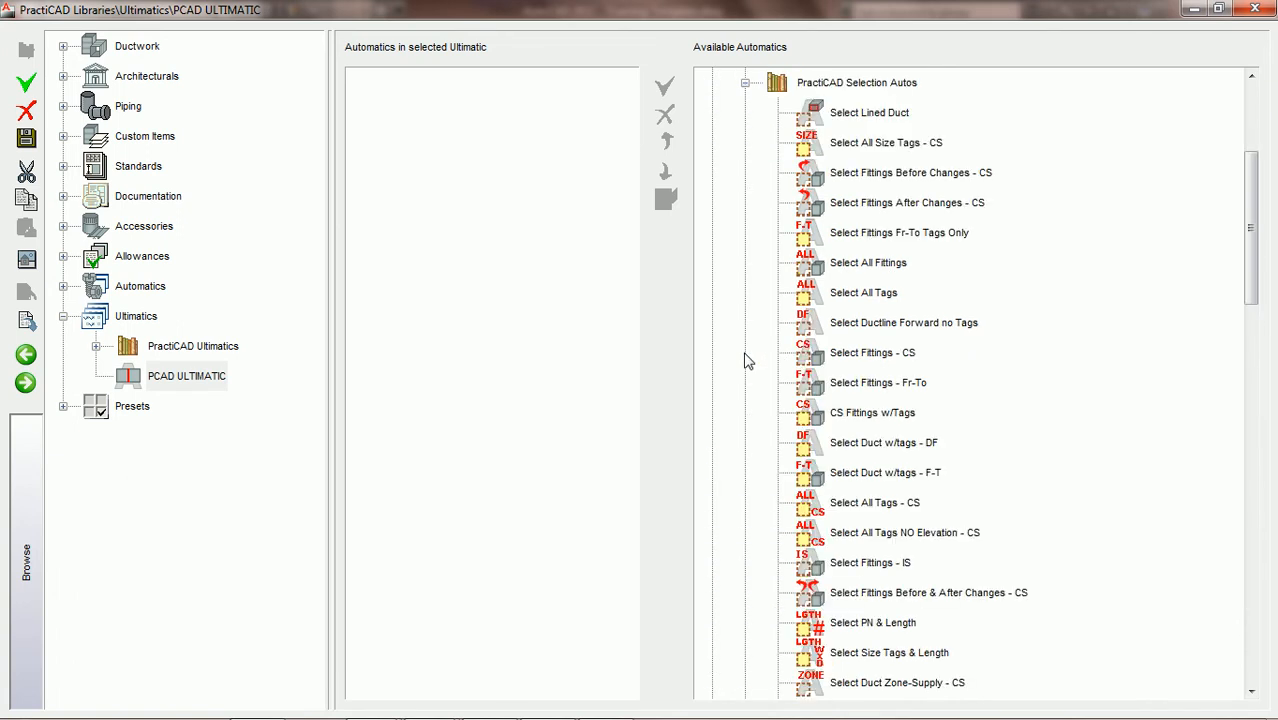
{"action": "left_click", "coordinate": [862, 264]}
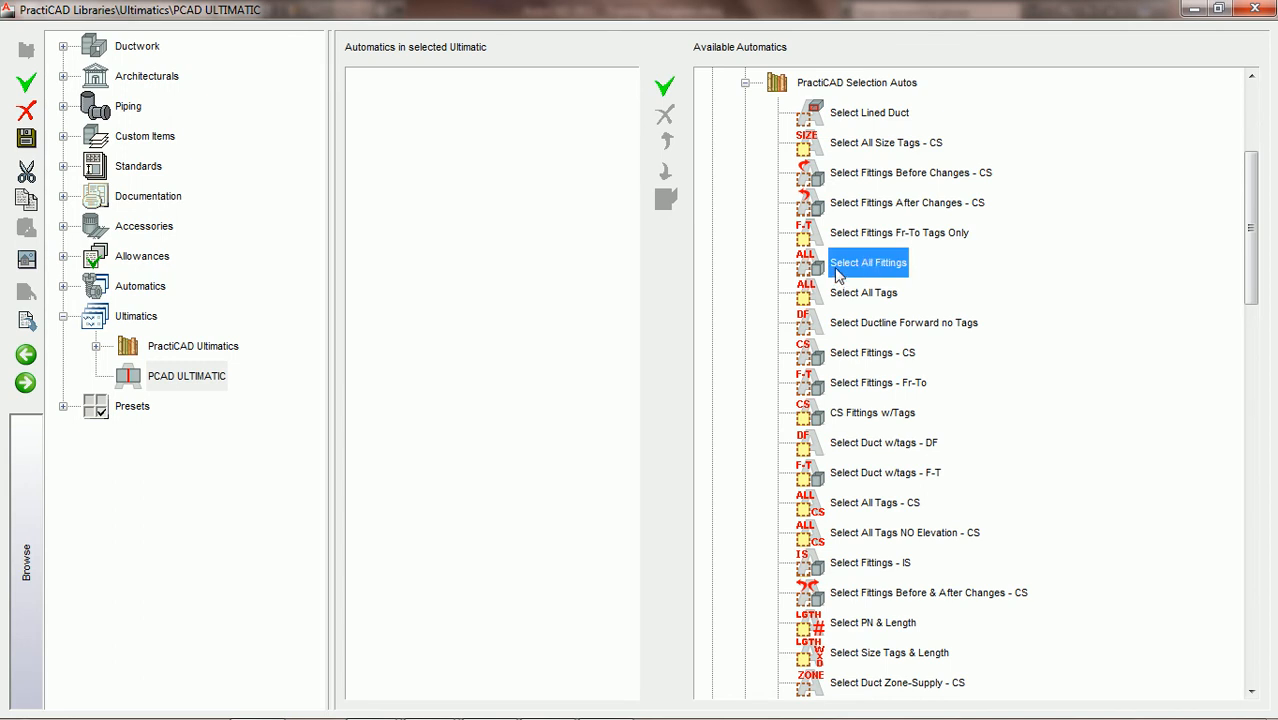
{"action": "left_click", "coordinate": [666, 88]}
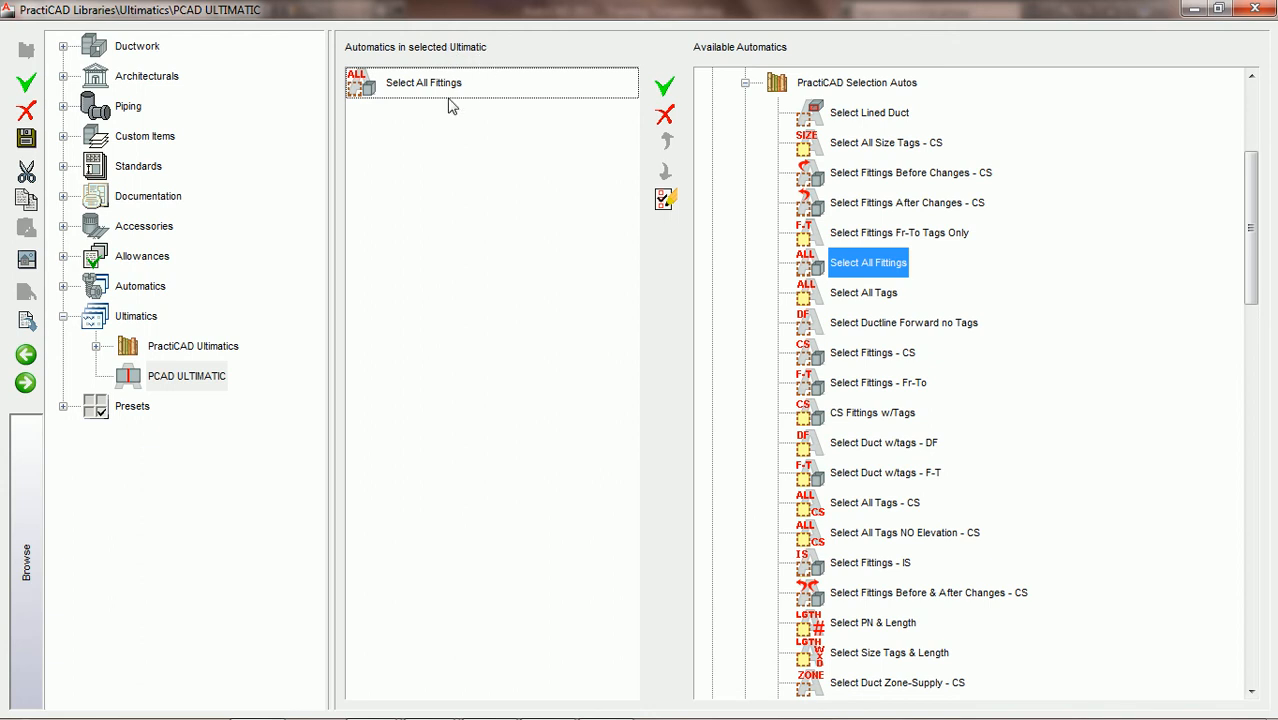
Open the Select All Fittings automatic for editing, saving the ultimatic's changes, and check its selection settings.
{"action": "left_click", "coordinate": [412, 88]}
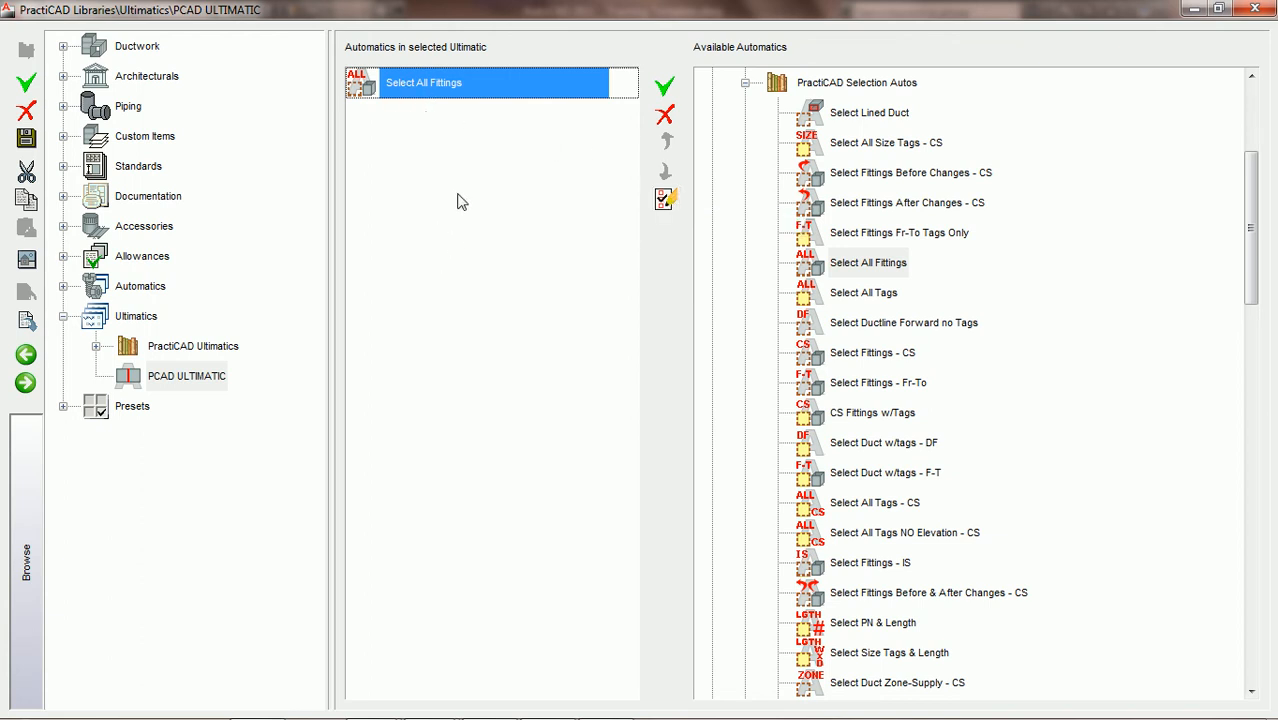
{"action": "left_click", "coordinate": [664, 205]}
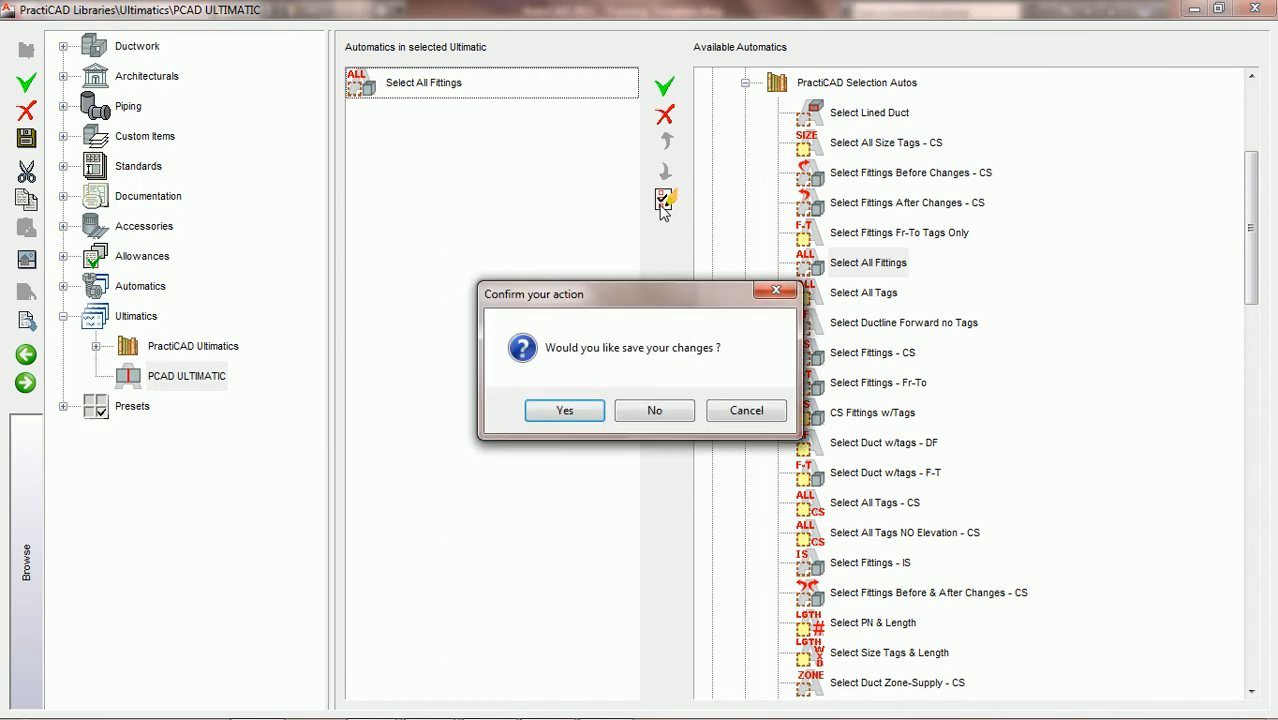
{"action": "left_click", "coordinate": [565, 412]}
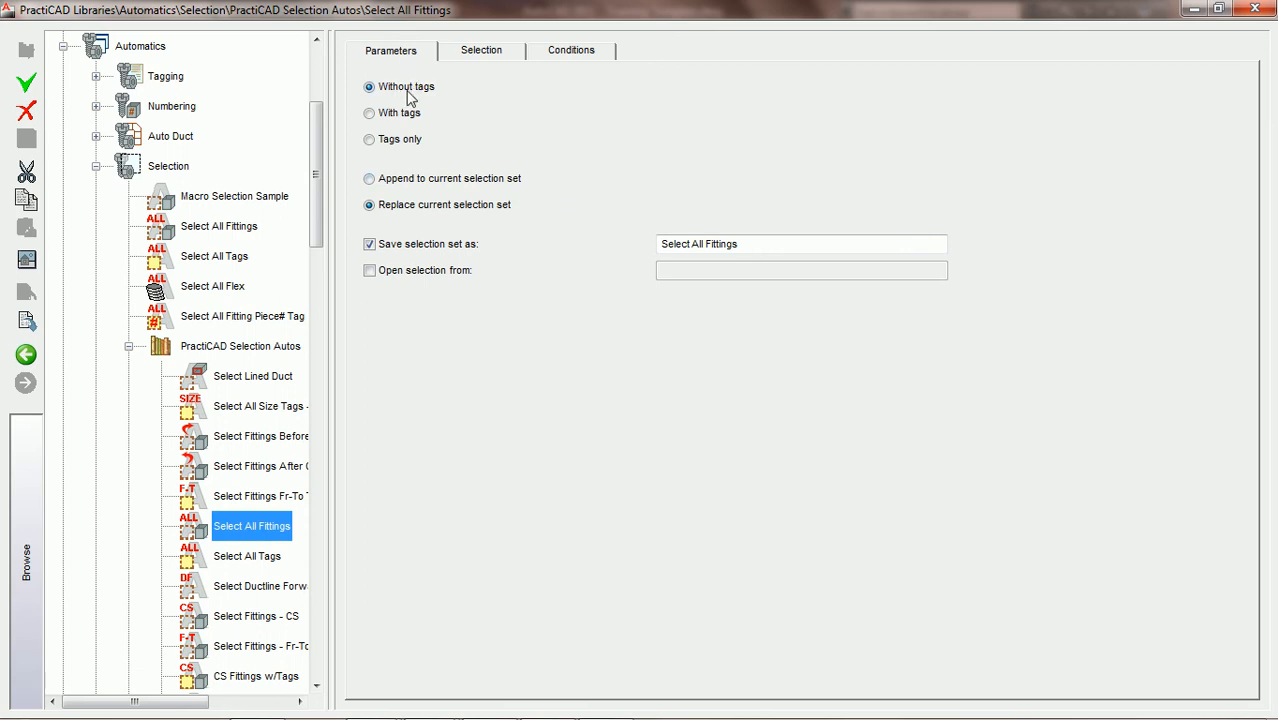
{"action": "left_click", "coordinate": [474, 56]}
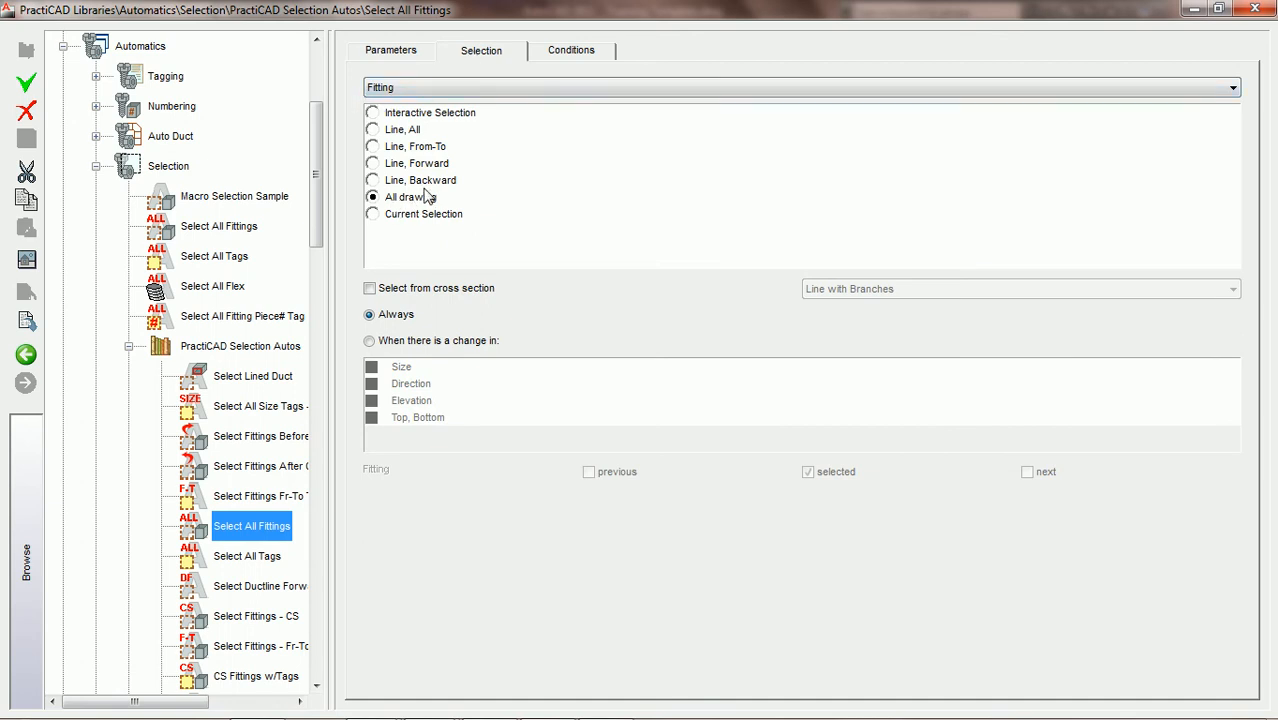
Fully include PractiCAM Single Wall, PractiCAM Double Wall and Auxiliary Items in the automatic's conditions, save it and return to the ultimatic.
{"action": "left_click", "coordinate": [565, 58]}
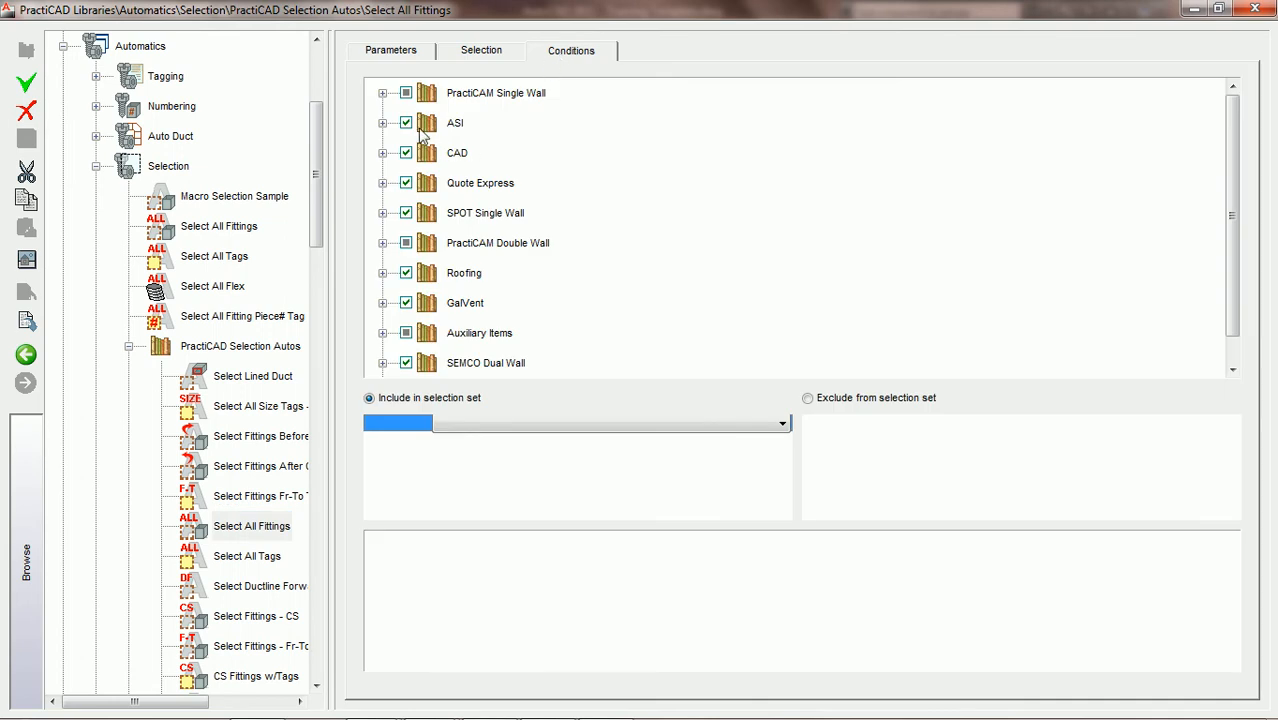
{"action": "left_click", "coordinate": [406, 93]}
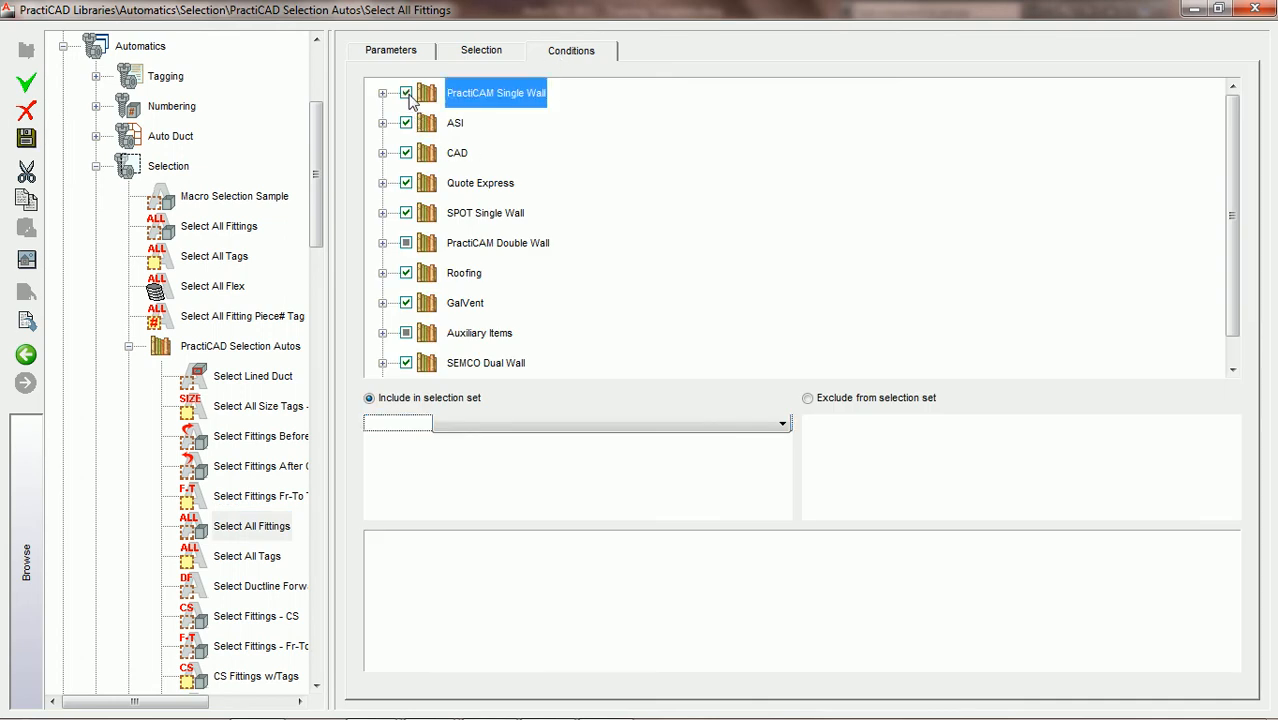
{"action": "left_click", "coordinate": [406, 243]}
{"action": "left_click", "coordinate": [406, 333]}
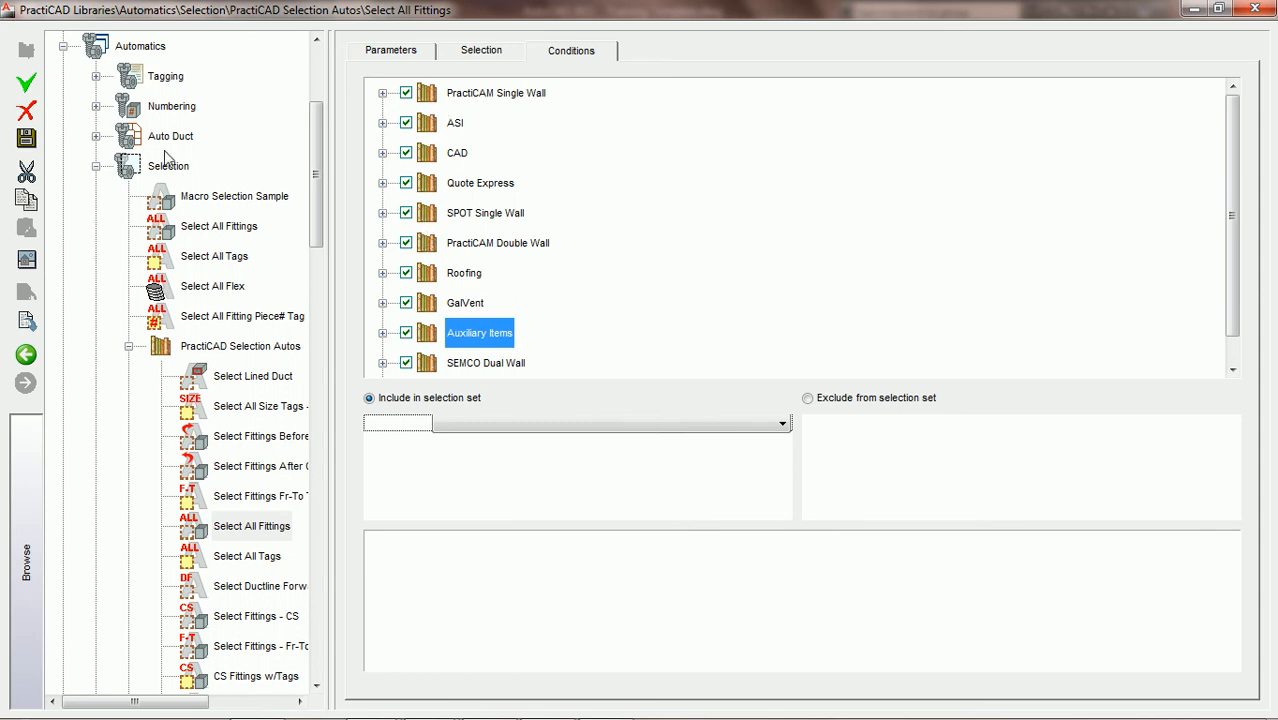
{"action": "left_click", "coordinate": [28, 141]}
{"action": "left_click", "coordinate": [26, 356]}
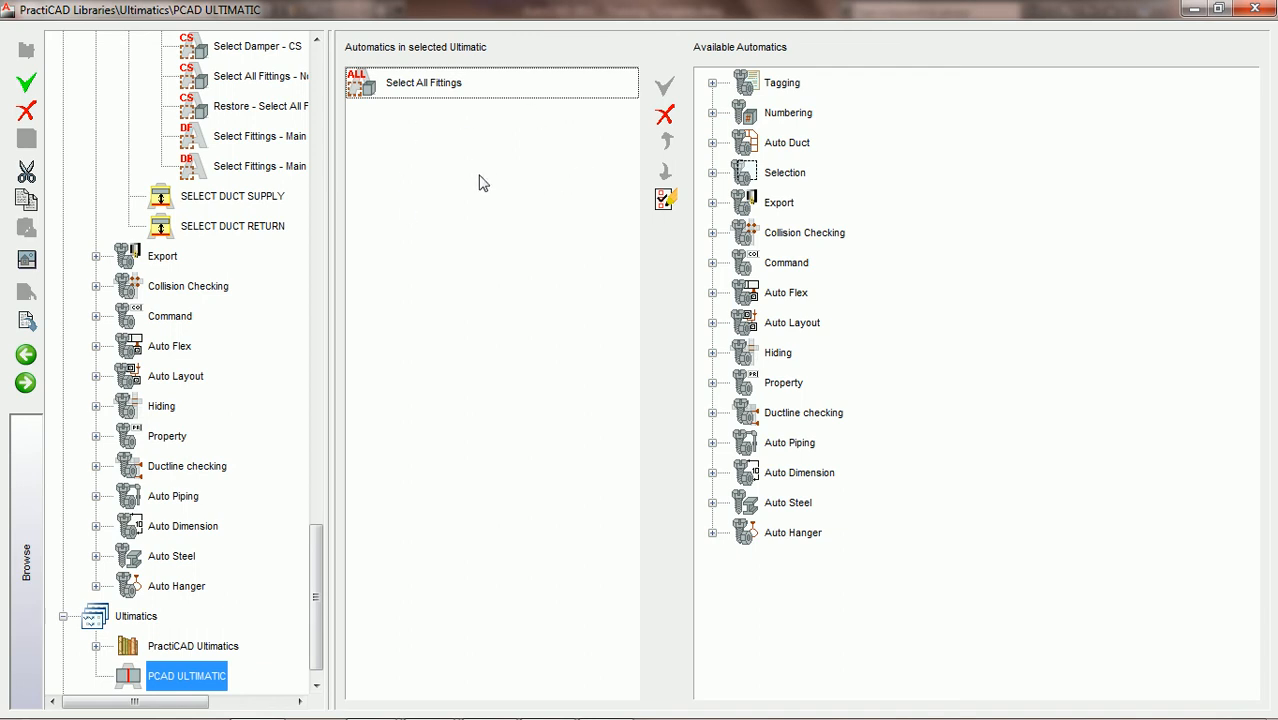
Add the LENGTH AUTO, W x D AUTO and PIECE # tagging automatics to the PCAD ULTIMATIC.
{"action": "left_click", "coordinate": [712, 84]}
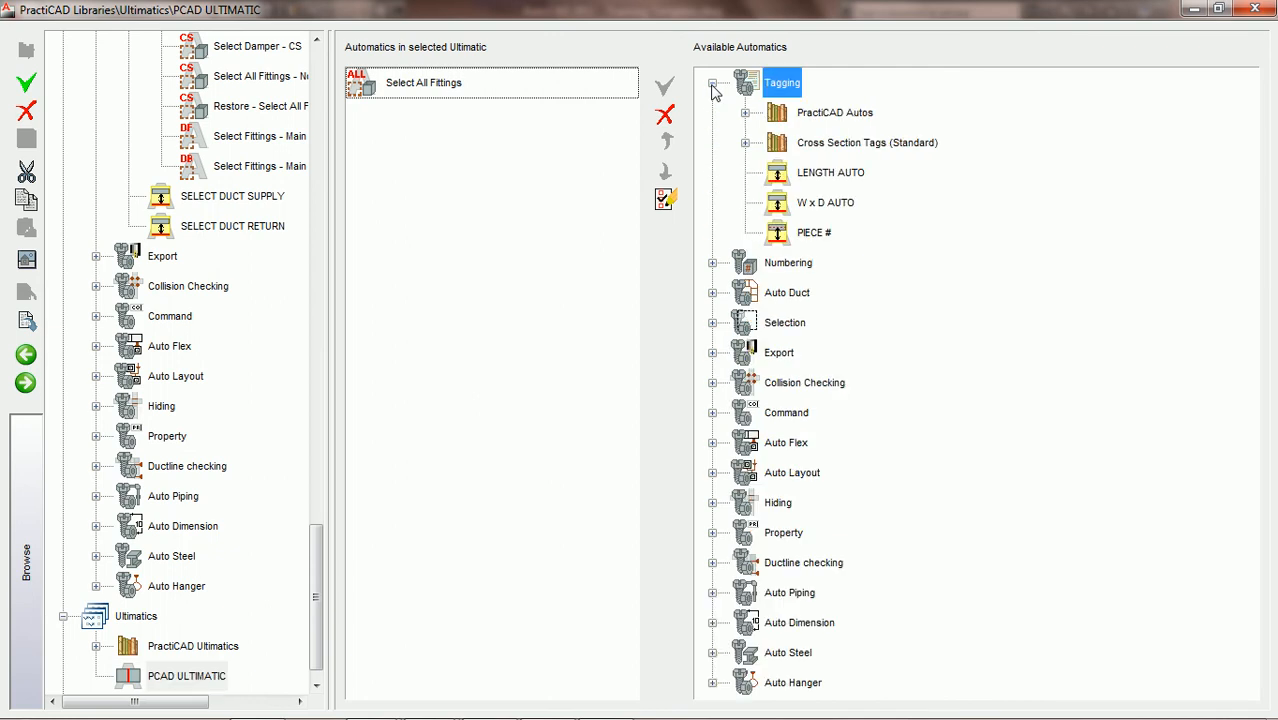
{"action": "left_click", "coordinate": [842, 183]}
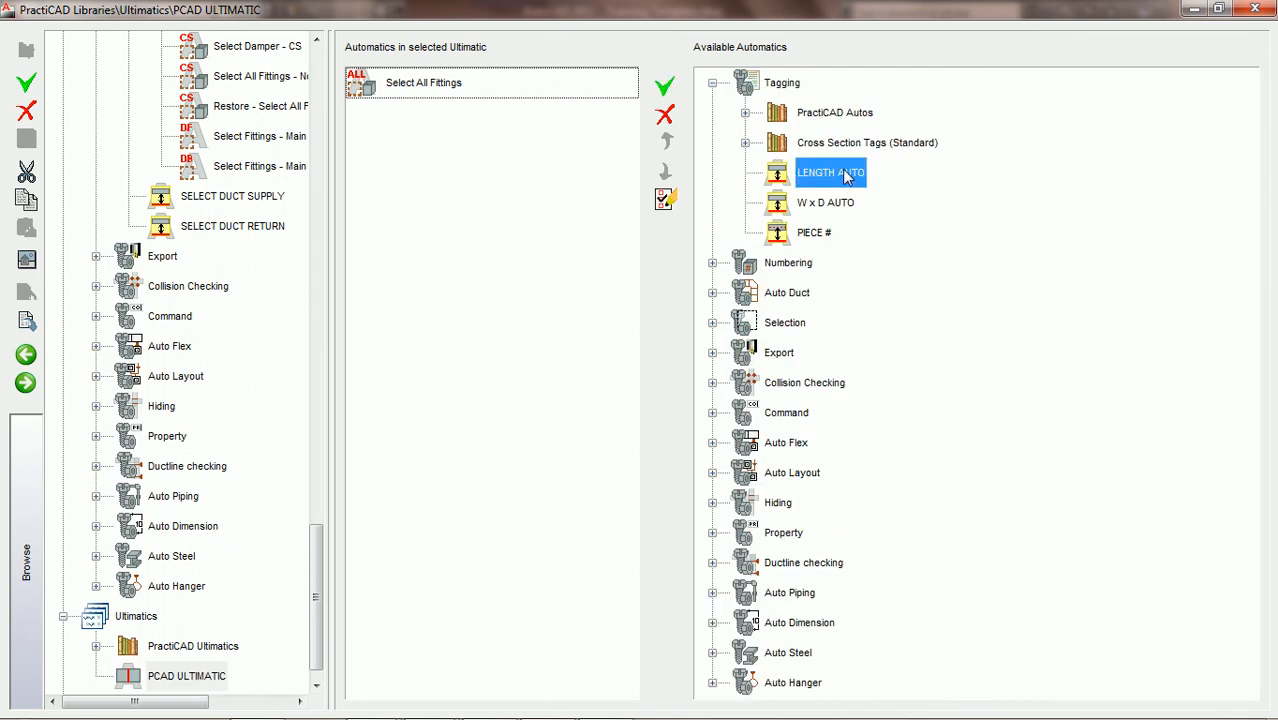
{"action": "left_click", "coordinate": [820, 205]}
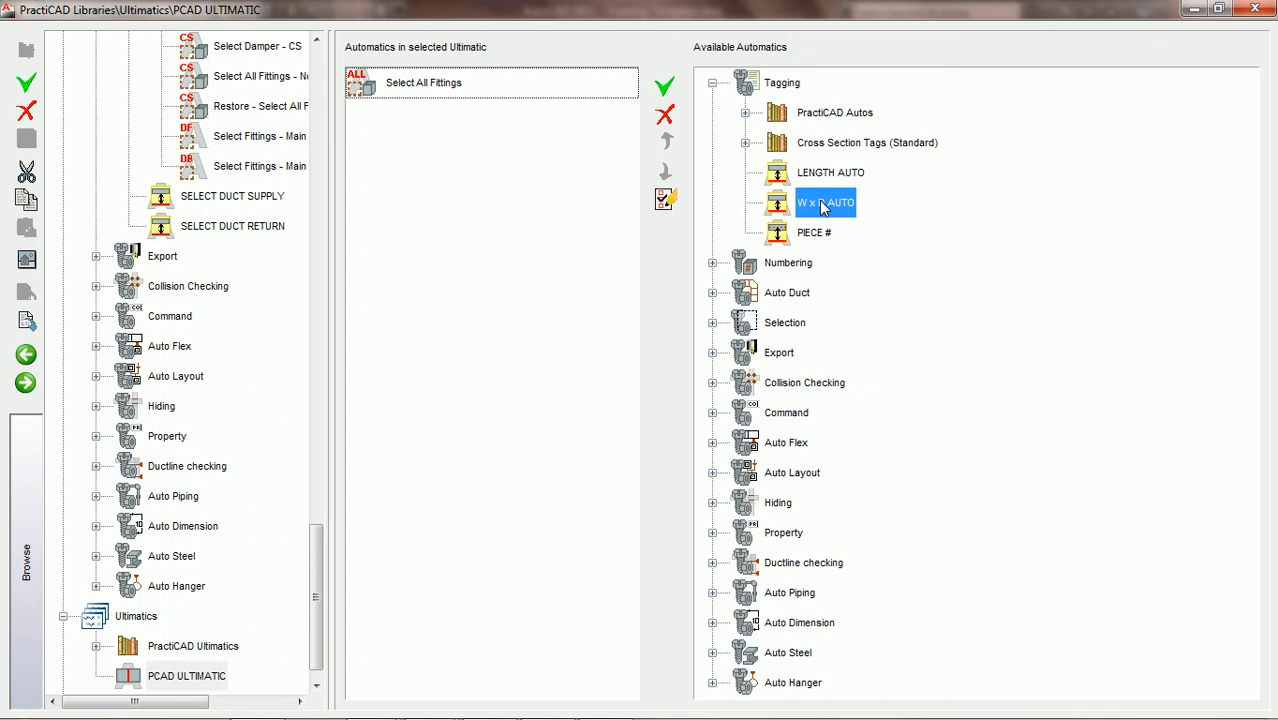
{"action": "left_click", "coordinate": [822, 233]}
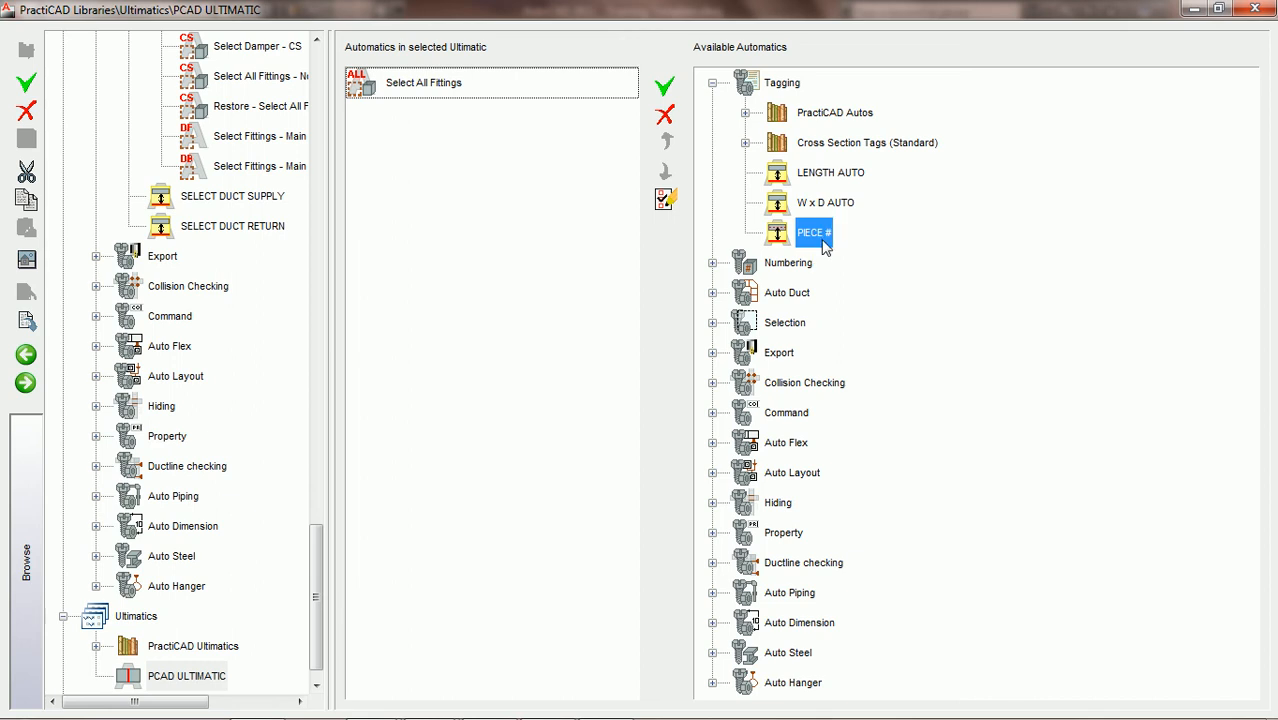
{"action": "left_click", "coordinate": [845, 177], "text": "shift"}
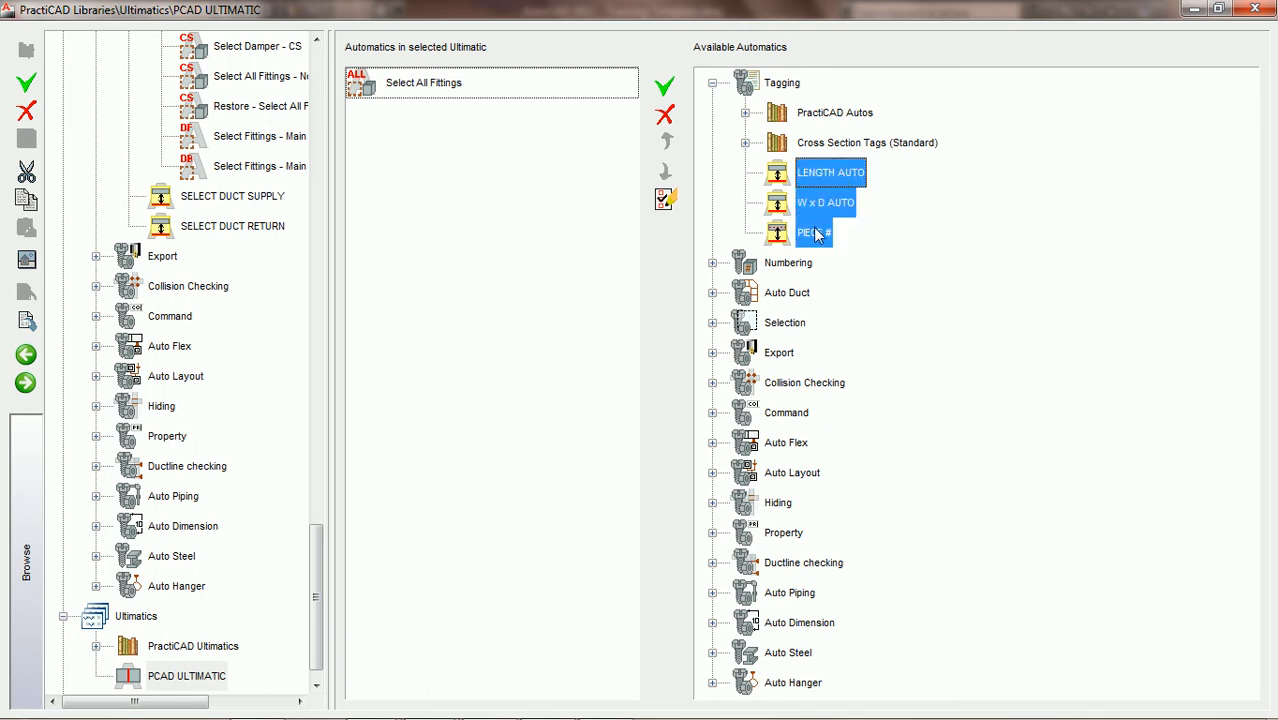
{"action": "left_click", "coordinate": [665, 88]}
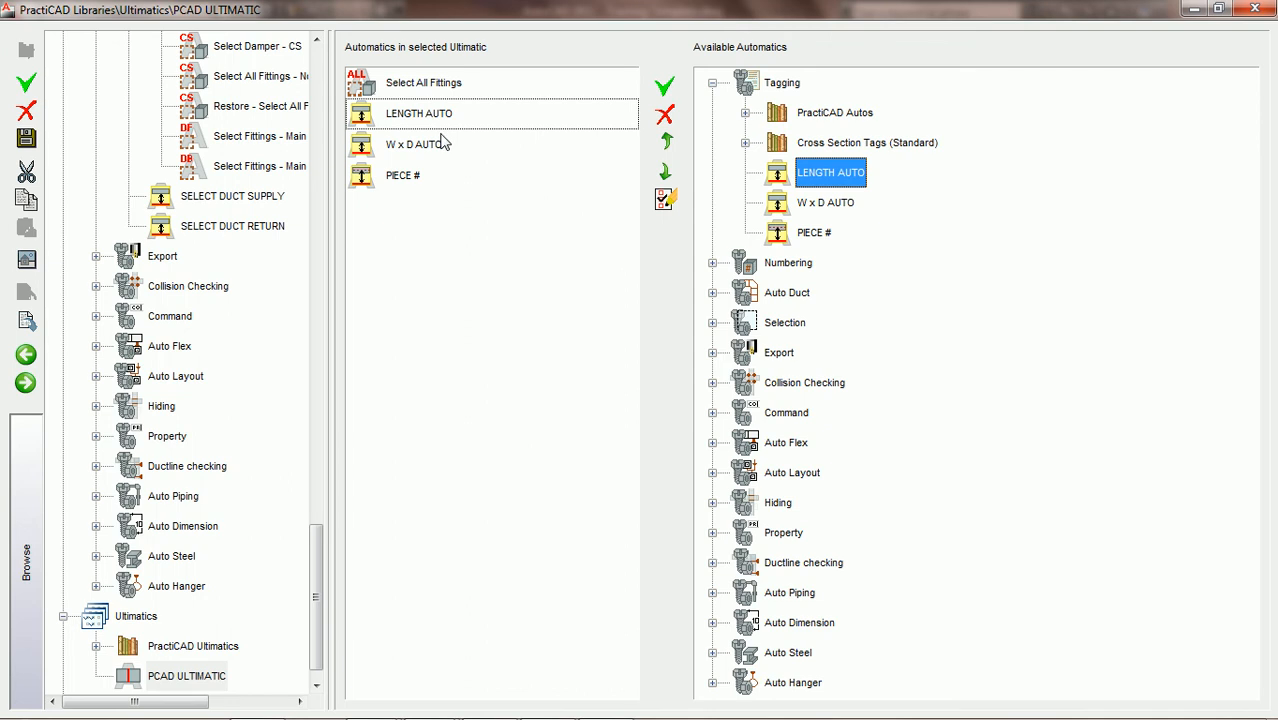
{"action": "left_click", "coordinate": [400, 84]}
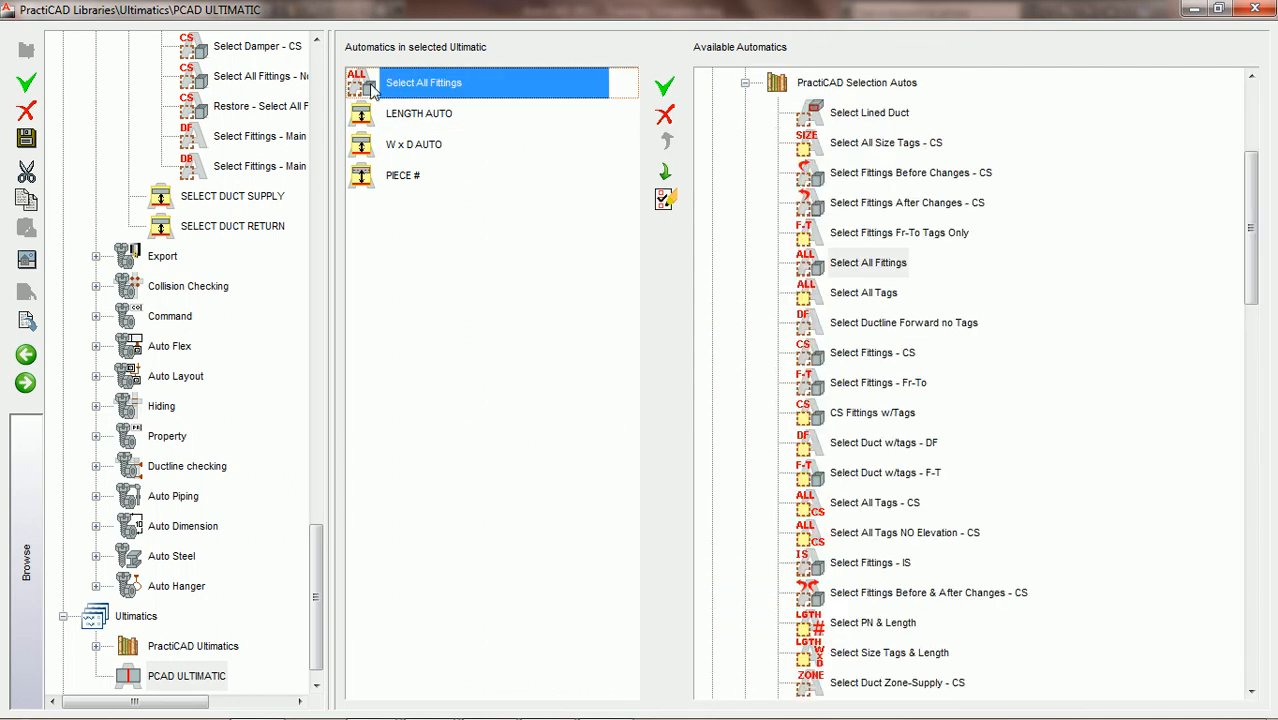
{"action": "left_click", "coordinate": [410, 121]}
{"action": "left_click", "coordinate": [402, 149]}
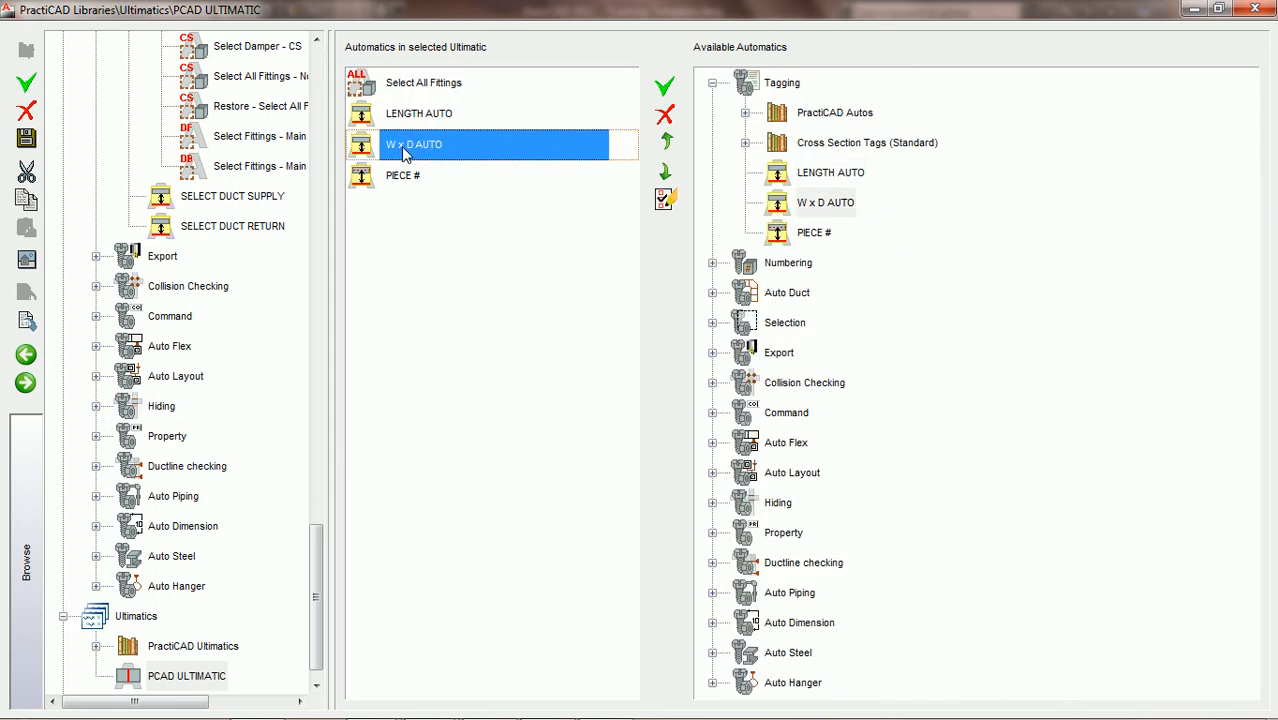
{"action": "left_click", "coordinate": [404, 177]}
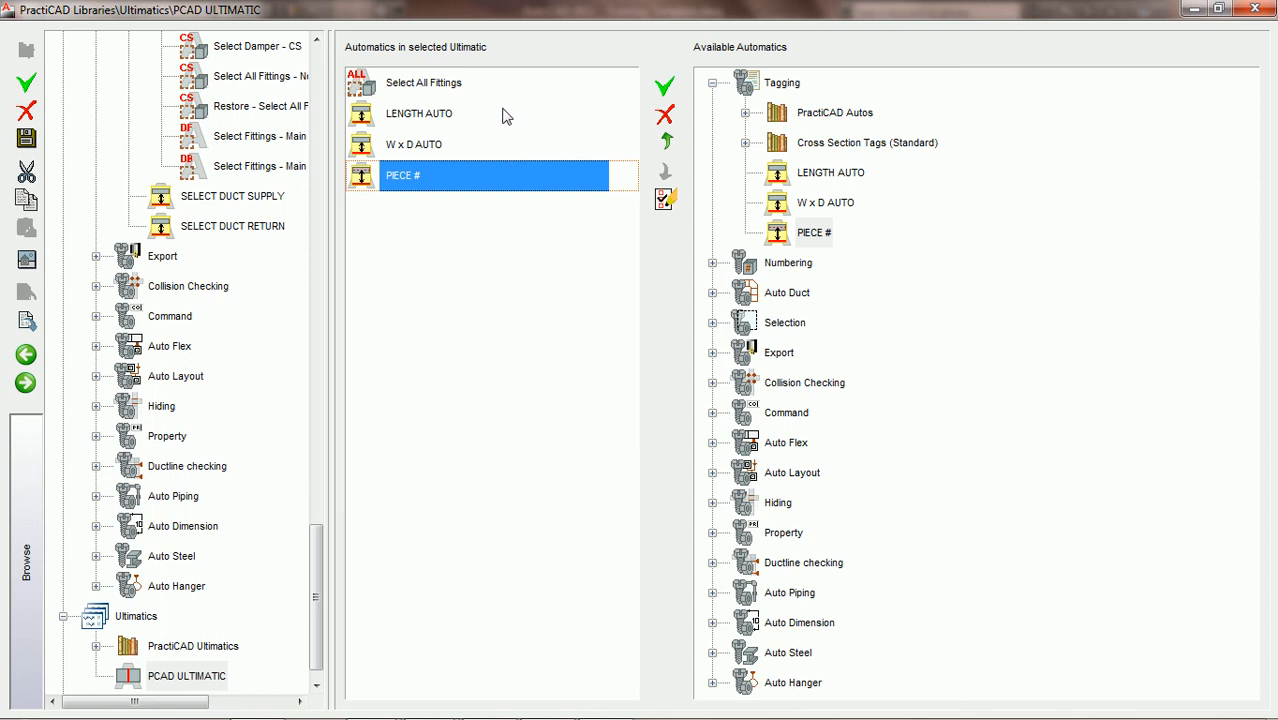
{"action": "left_click", "coordinate": [426, 118]}
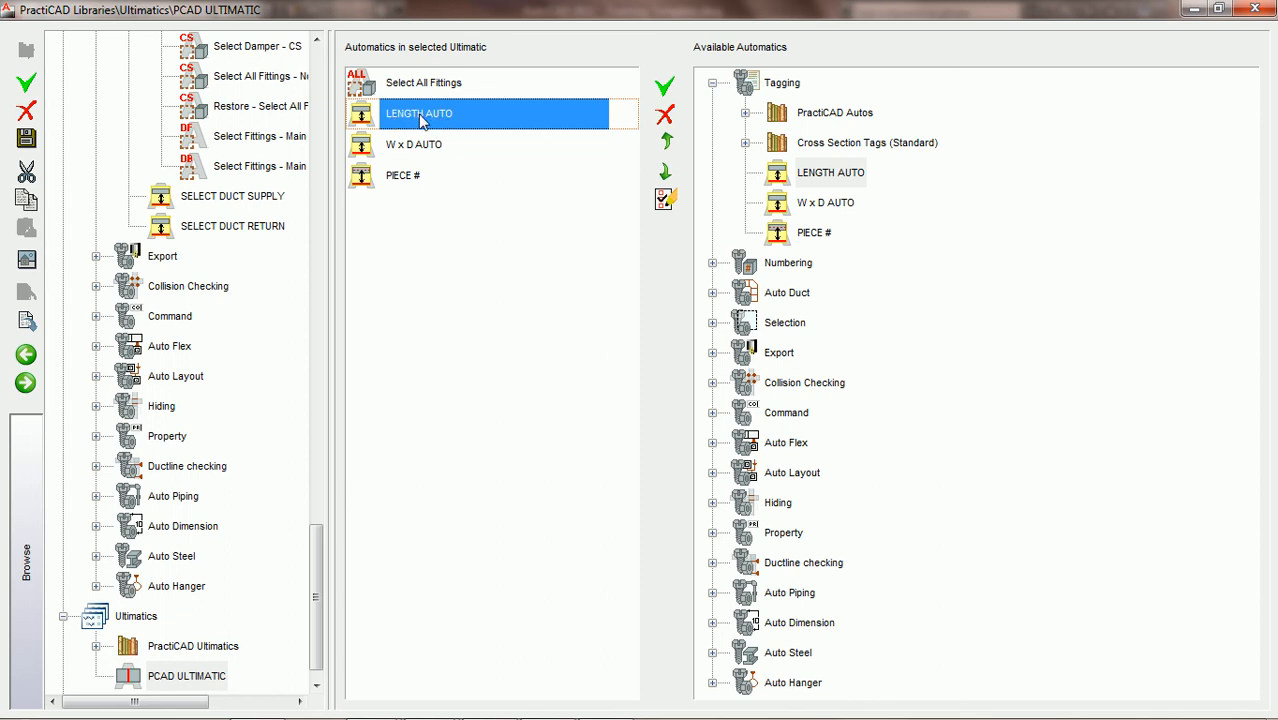
Open the LENGTH AUTO automatic for editing, saving the ultimatic's changes, and check its fitting selection method.
{"action": "left_click", "coordinate": [666, 199]}
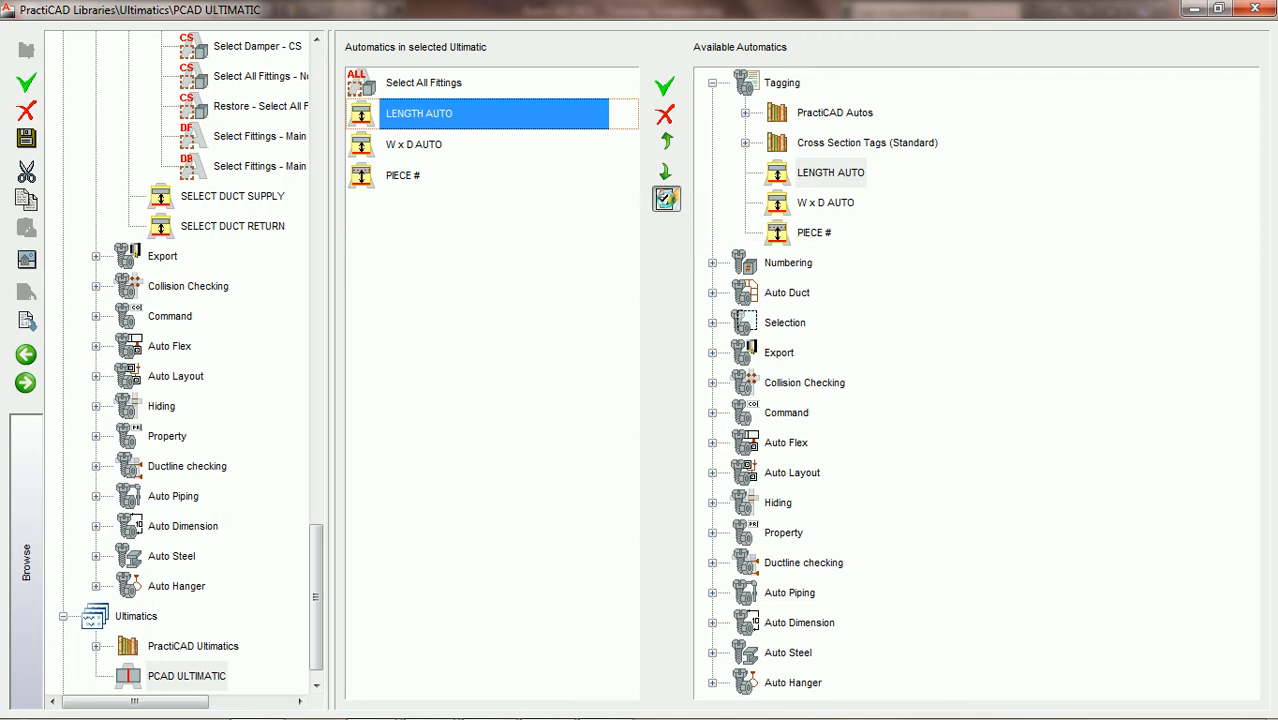
{"action": "left_click", "coordinate": [569, 416]}
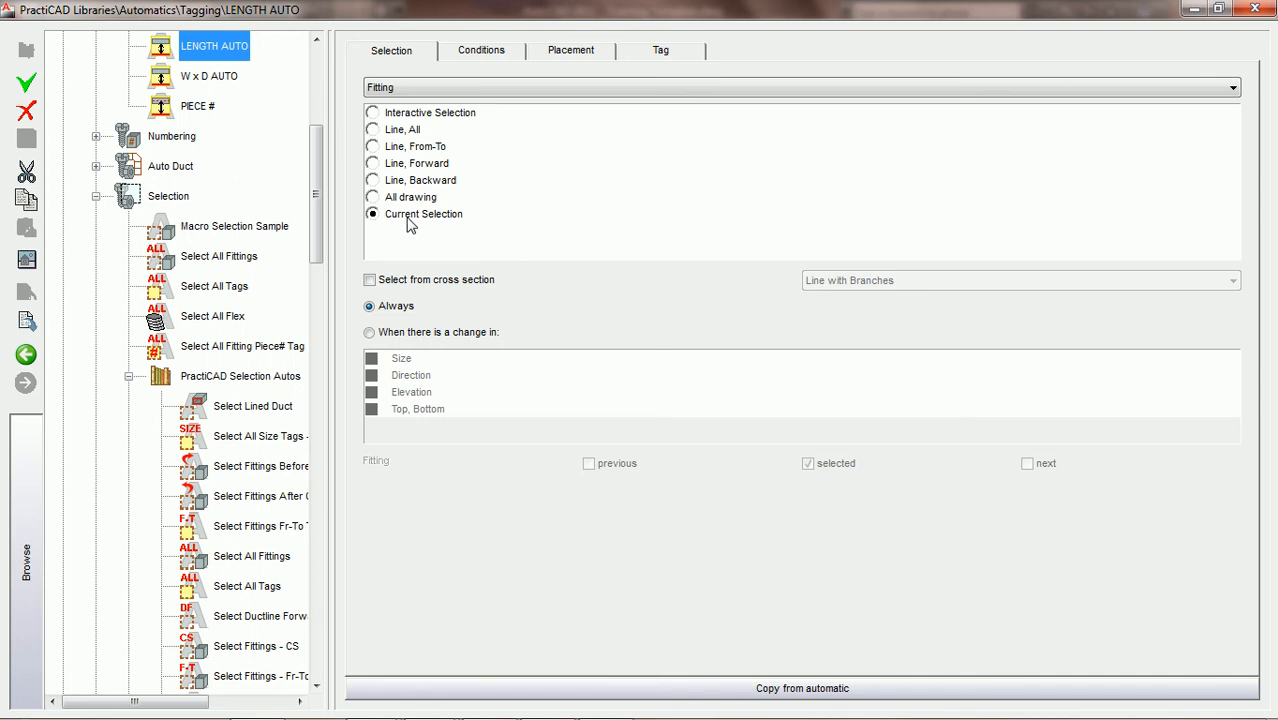
{"action": "left_click_drag", "start_coordinate": [342, 305], "coordinate": [449, 310]}
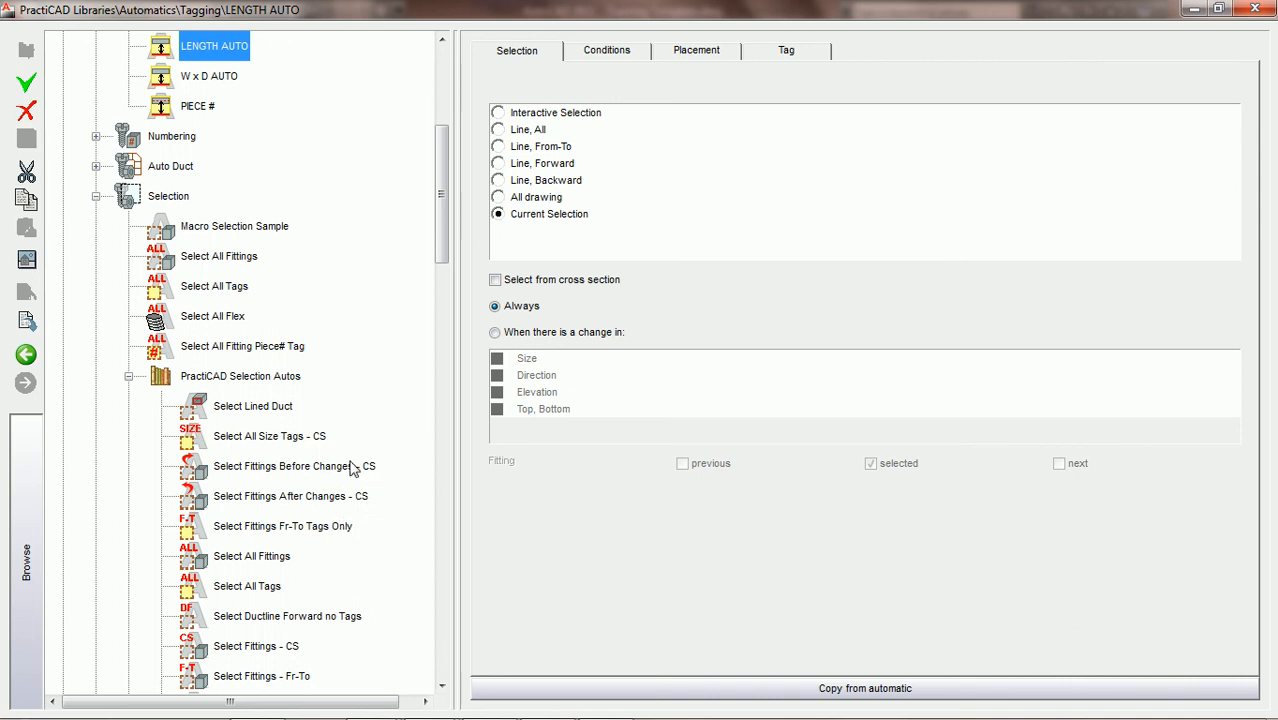
{"action": "left_click_drag", "start_coordinate": [442, 208], "coordinate": [452, 146]}
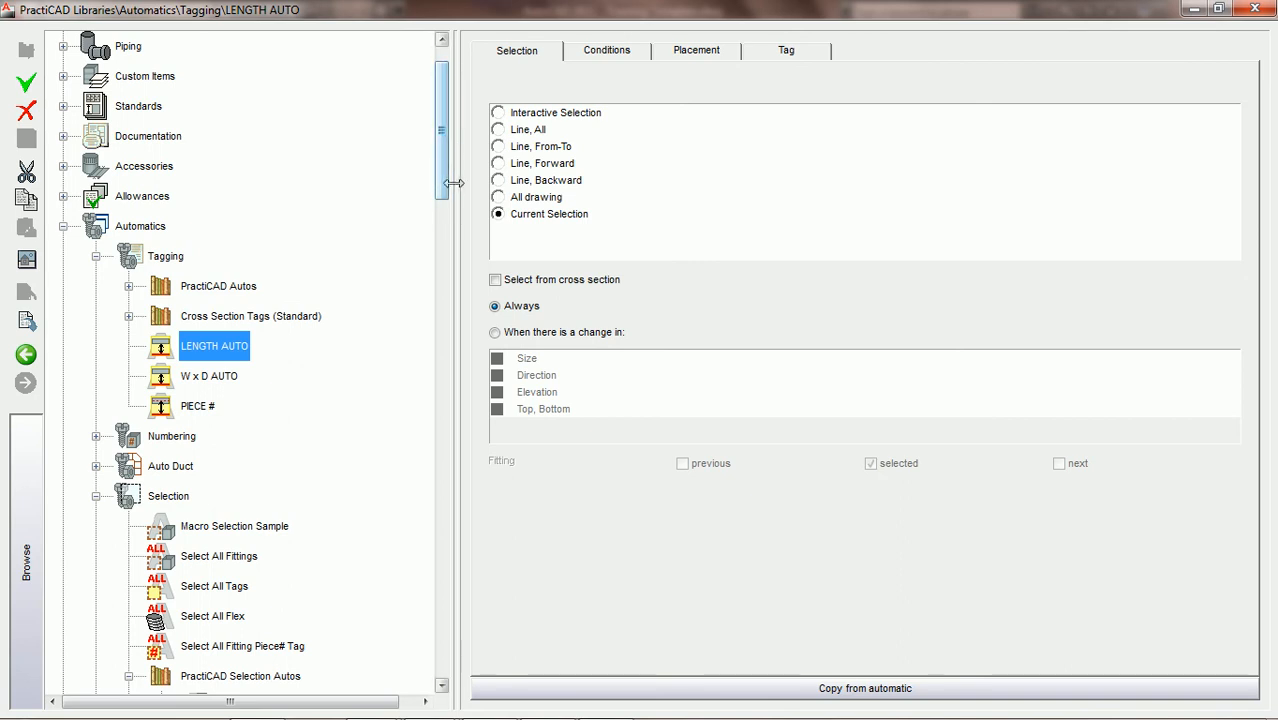
{"action": "left_click_drag", "start_coordinate": [456, 196], "coordinate": [388, 215]}
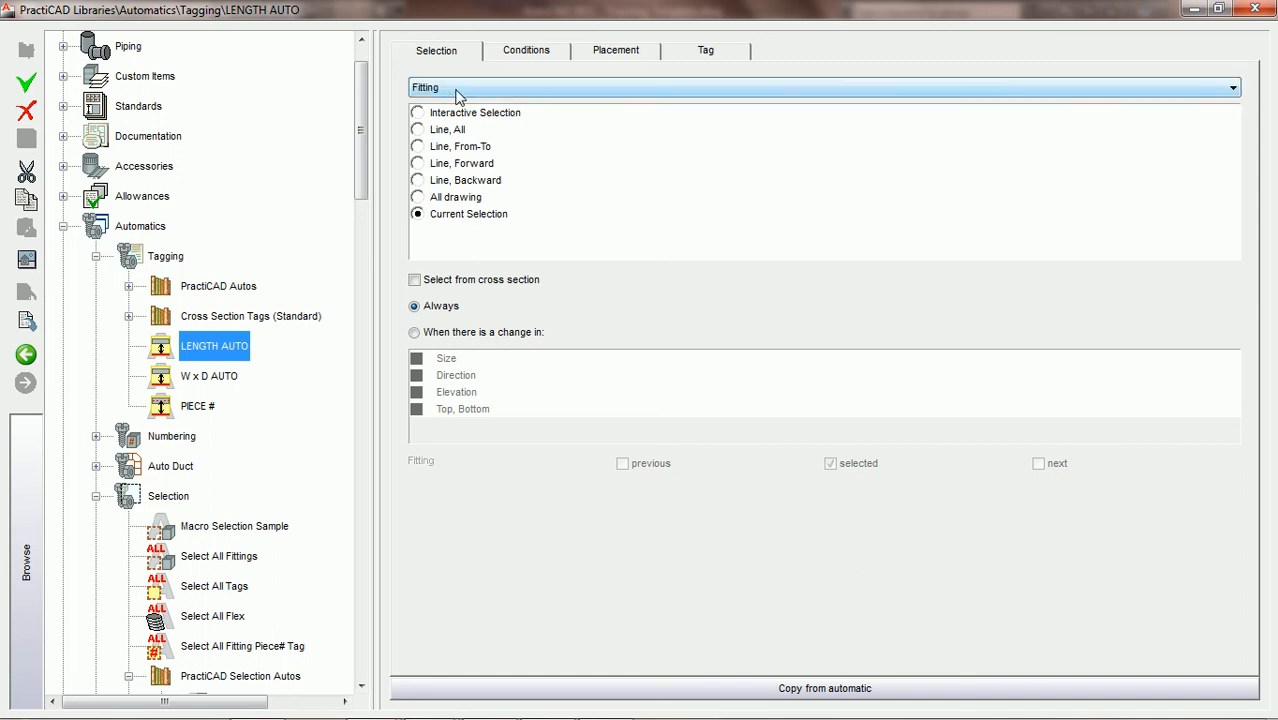
Check the conditions, placement and tag settings of LENGTH AUTO and return to the PCAD ULTIMATIC.
{"action": "left_click", "coordinate": [526, 54]}
{"action": "left_click", "coordinate": [604, 56]}
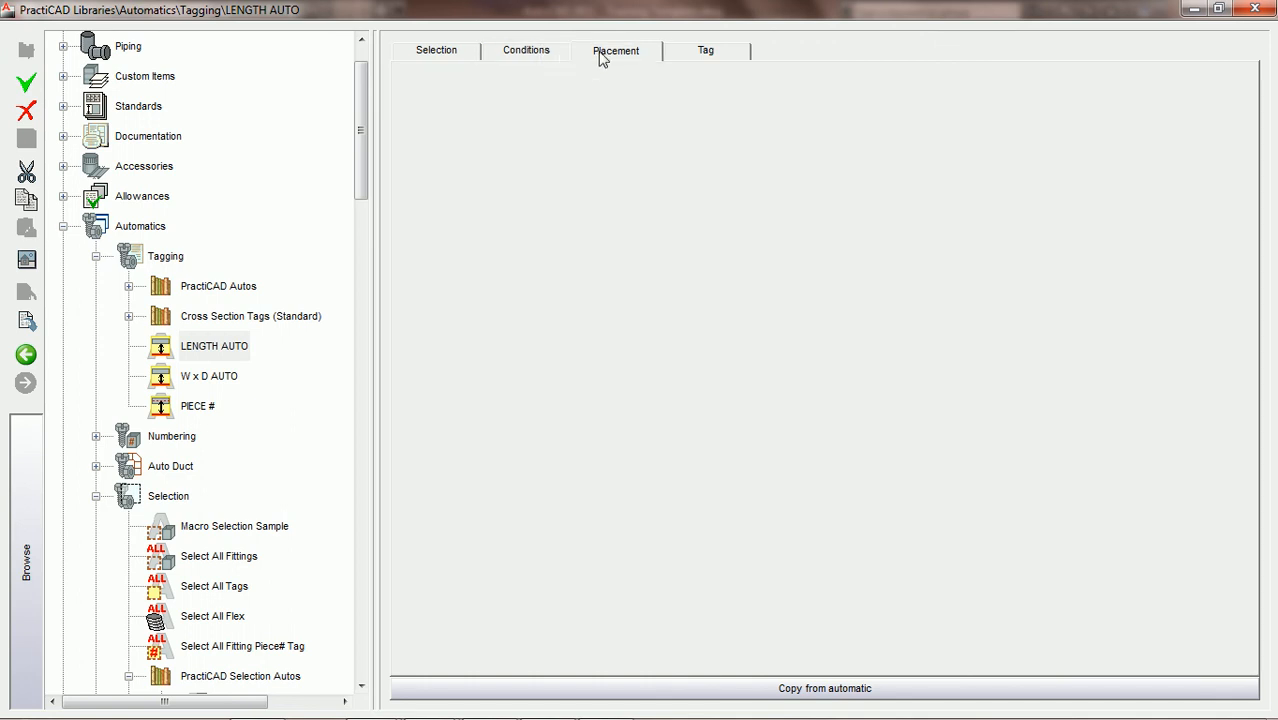
{"action": "left_click", "coordinate": [703, 53]}
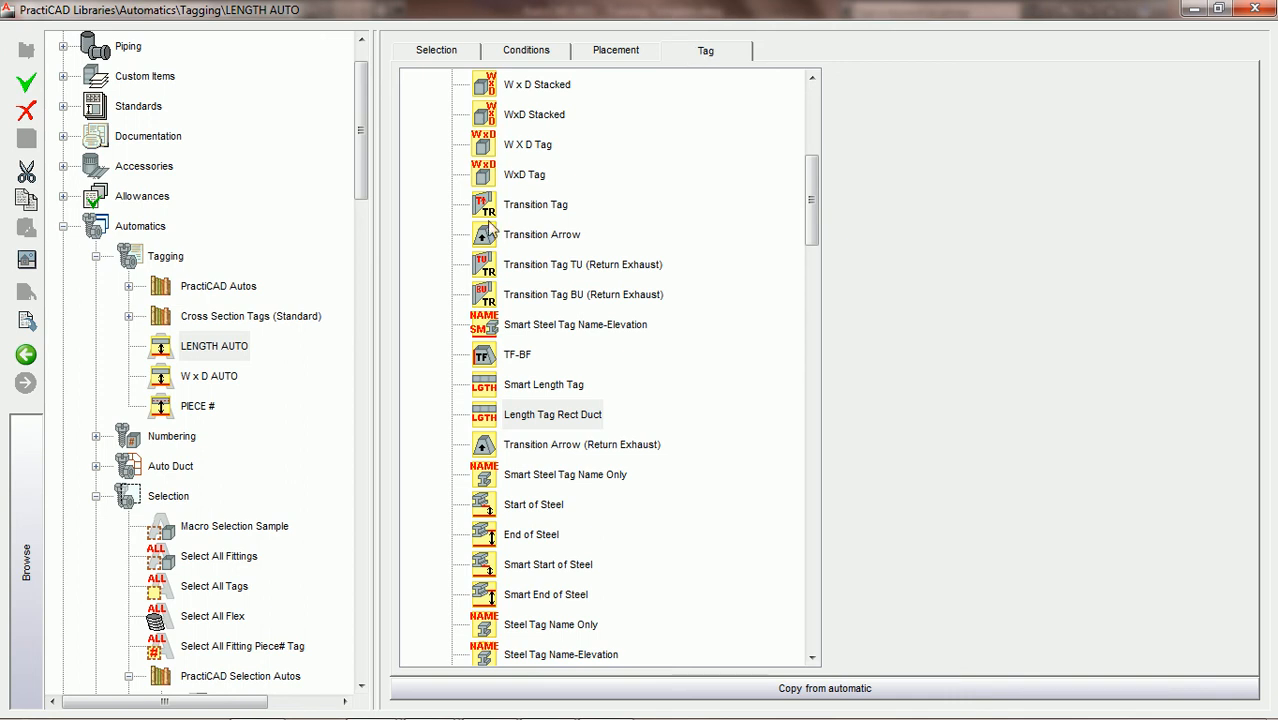
{"action": "left_click", "coordinate": [27, 357]}
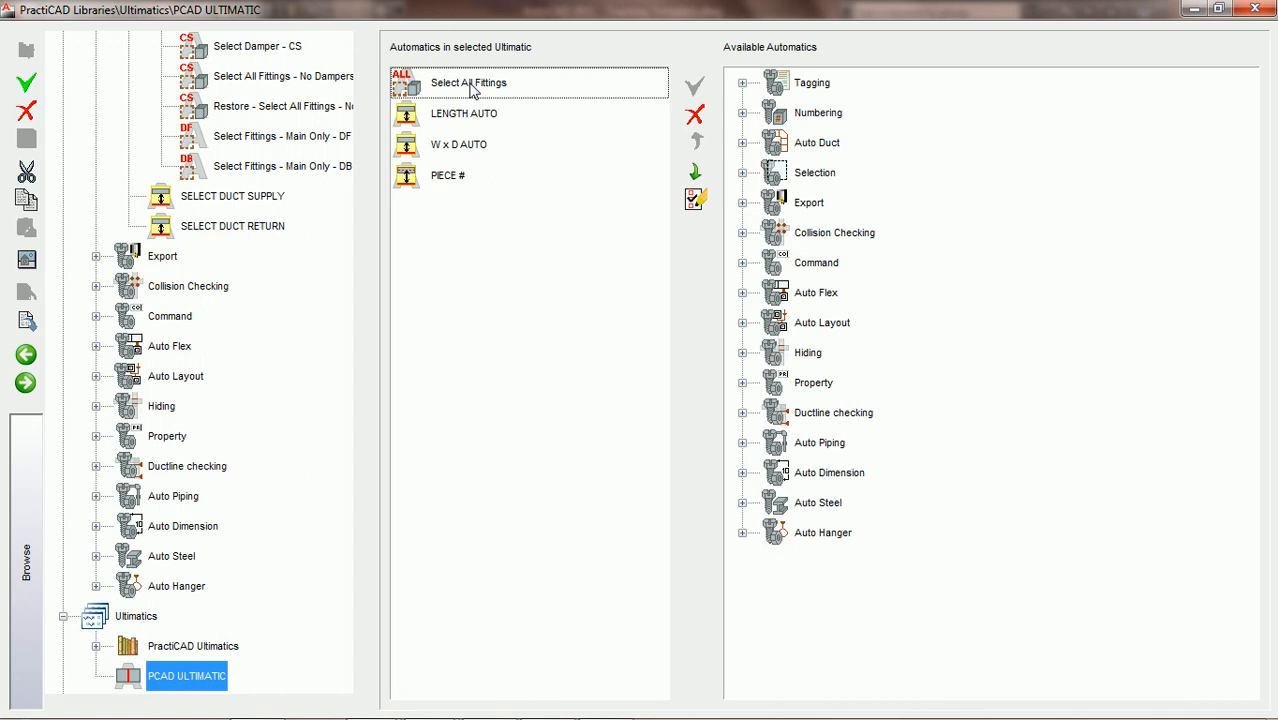
Review the sequence of the LENGTH AUTO, W x D AUTO, PIECE # and Select All Fittings automatics in the ultimatic.
{"action": "left_click", "coordinate": [462, 118]}
{"action": "left_click", "coordinate": [476, 145]}
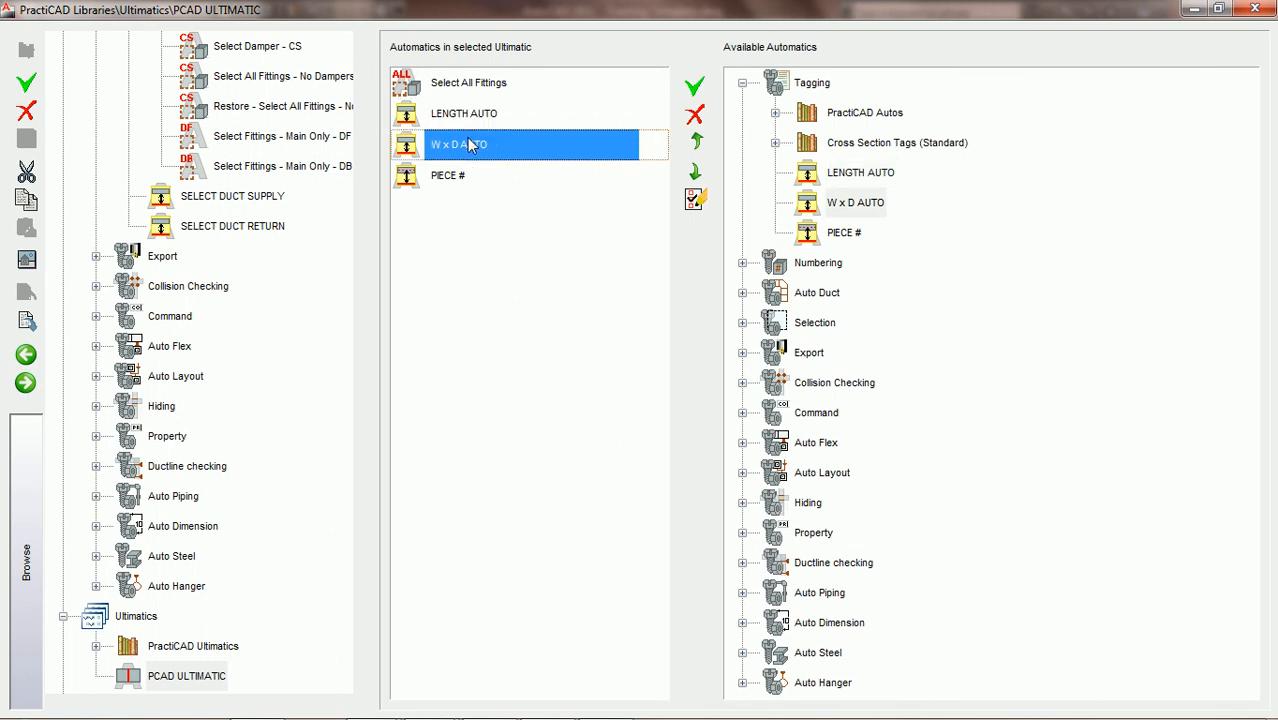
{"action": "left_click", "coordinate": [455, 185]}
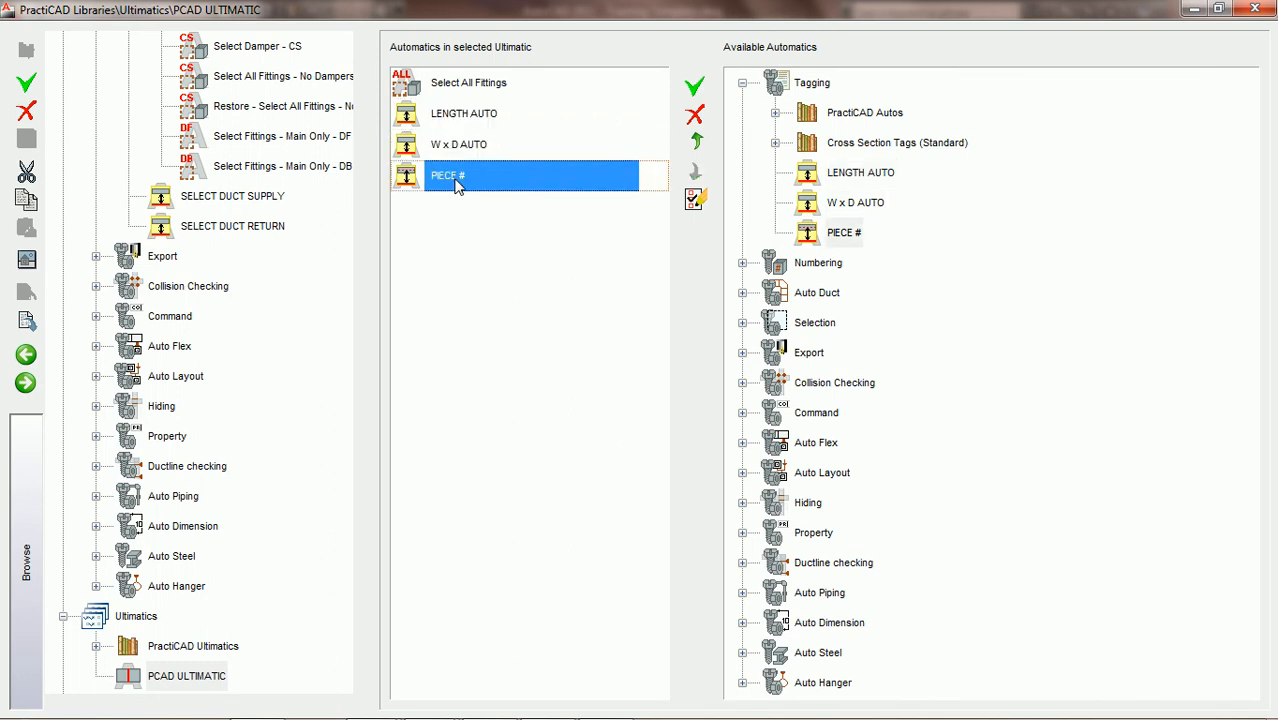
{"action": "left_click", "coordinate": [468, 86]}
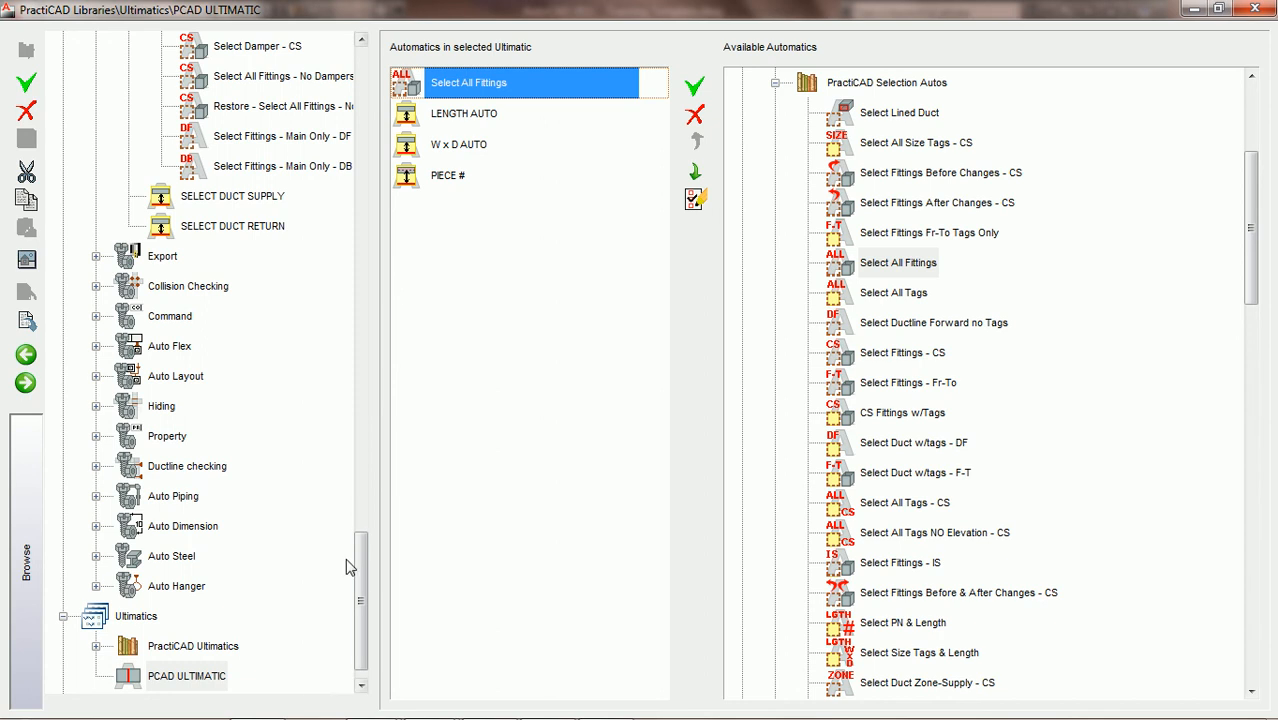
Close the PractiCAD libraries and run the PCAD ULTIMATIC to tag the duct with its length, width x depth and piece number.
{"action": "scroll", "coordinate": [345, 570], "scroll_direction": "down", "scroll_amount": 1}
{"action": "left_click_drag", "start_coordinate": [165, 652], "coordinate": [958, 220]}
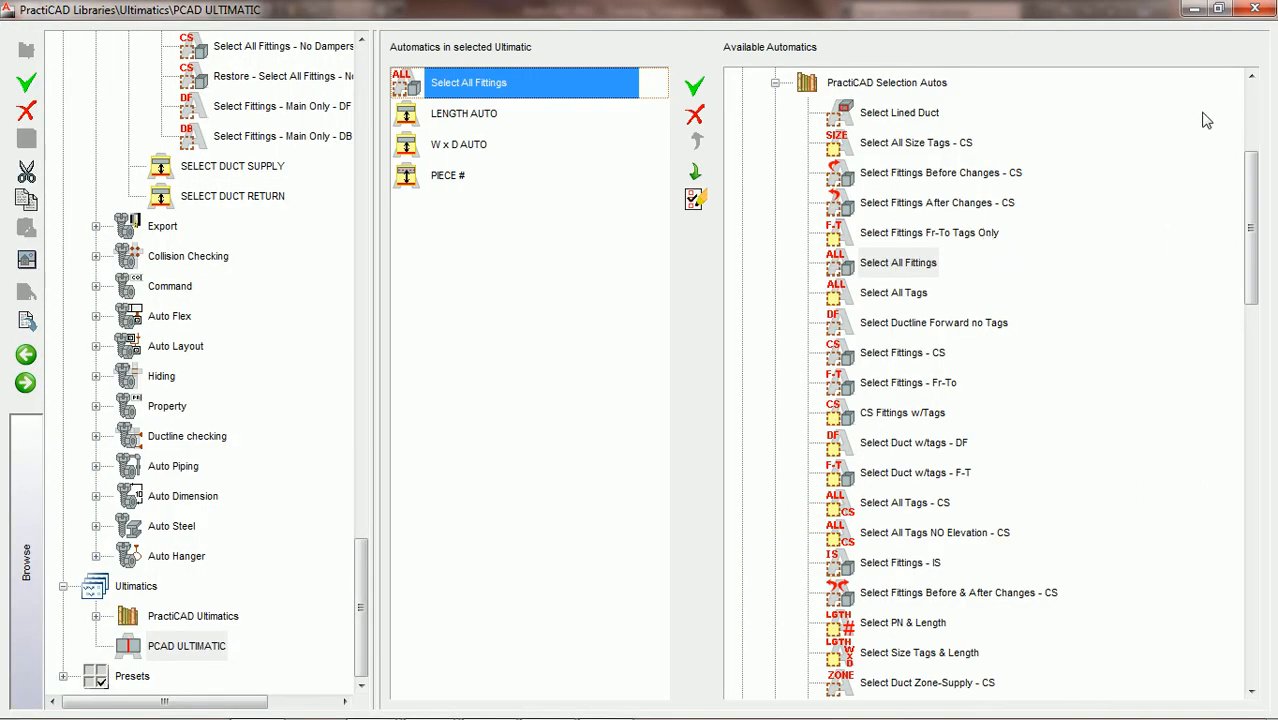
{"action": "left_click", "coordinate": [1255, 8]}
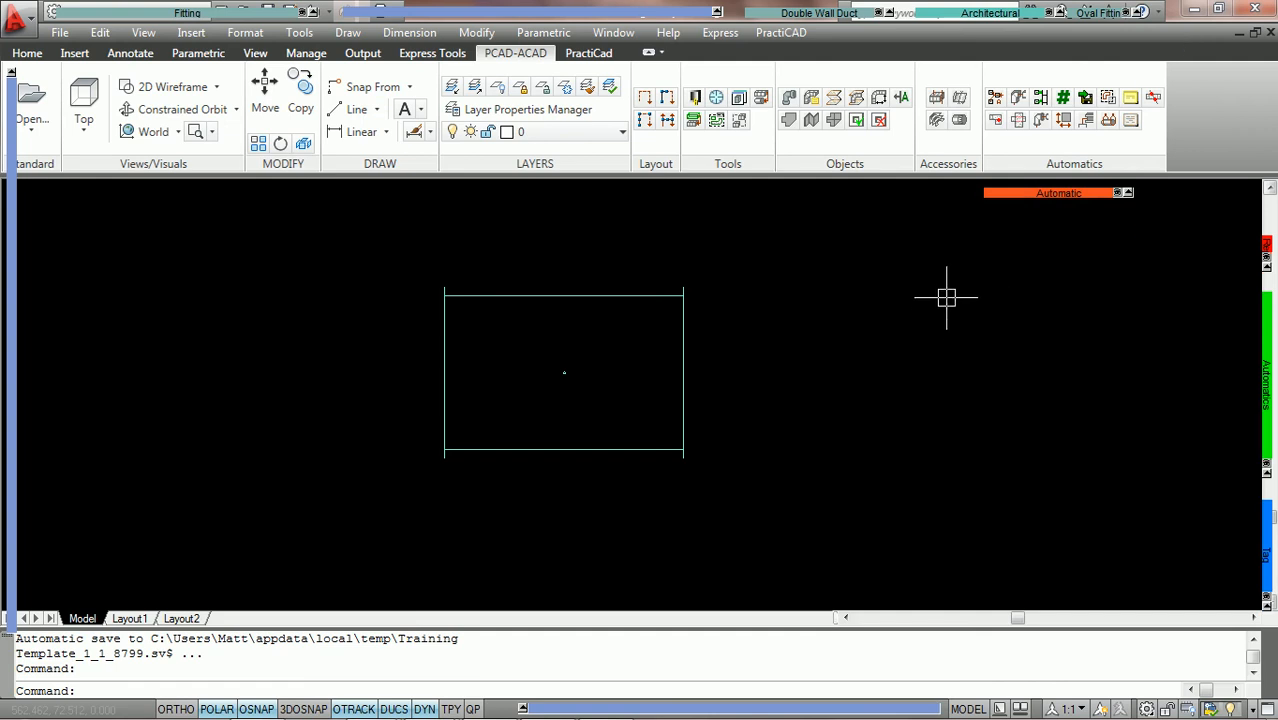
{"action": "mouse_move", "coordinate": [1016, 202]}
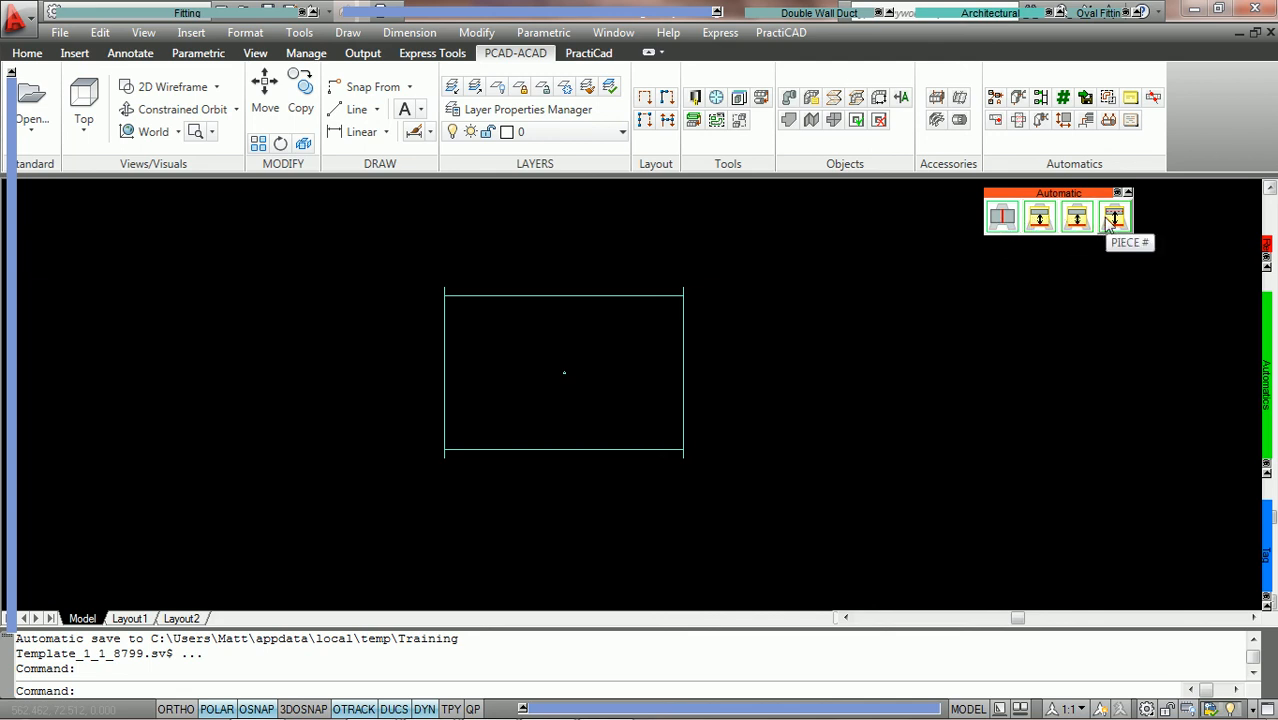
{"action": "left_click", "coordinate": [1002, 216]}
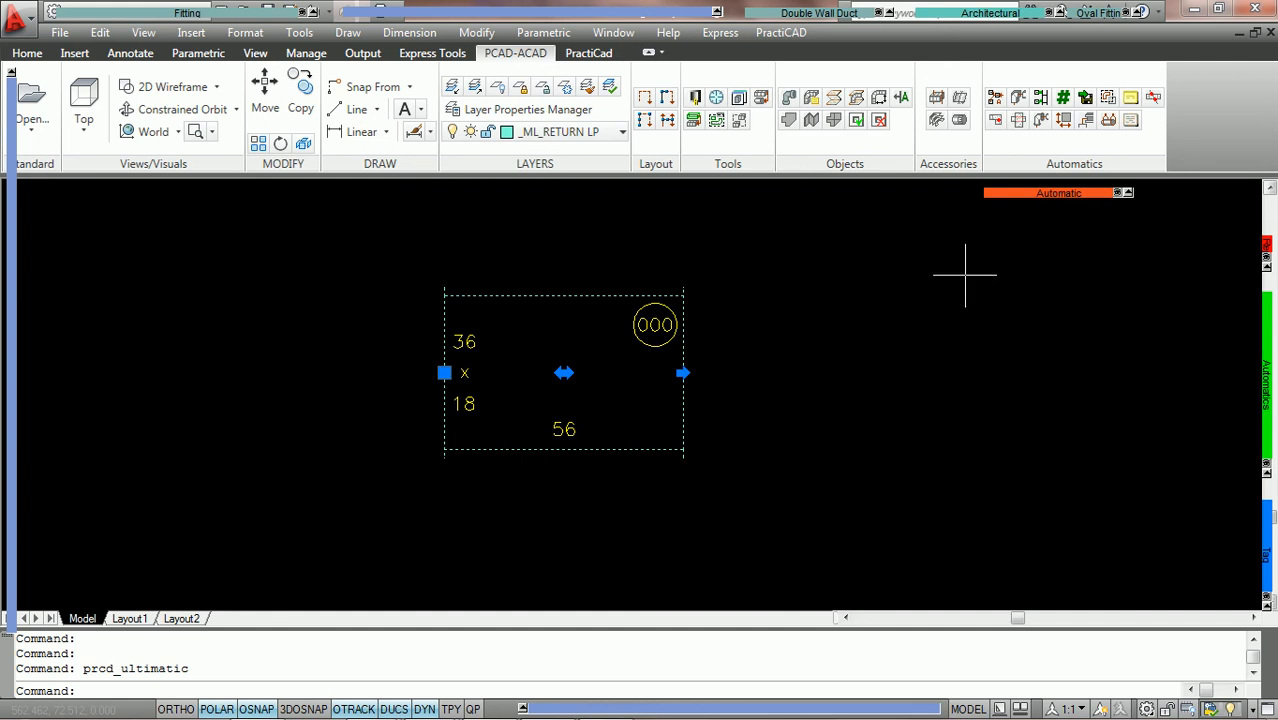
{"action": "mouse_move", "coordinate": [1098, 197]}
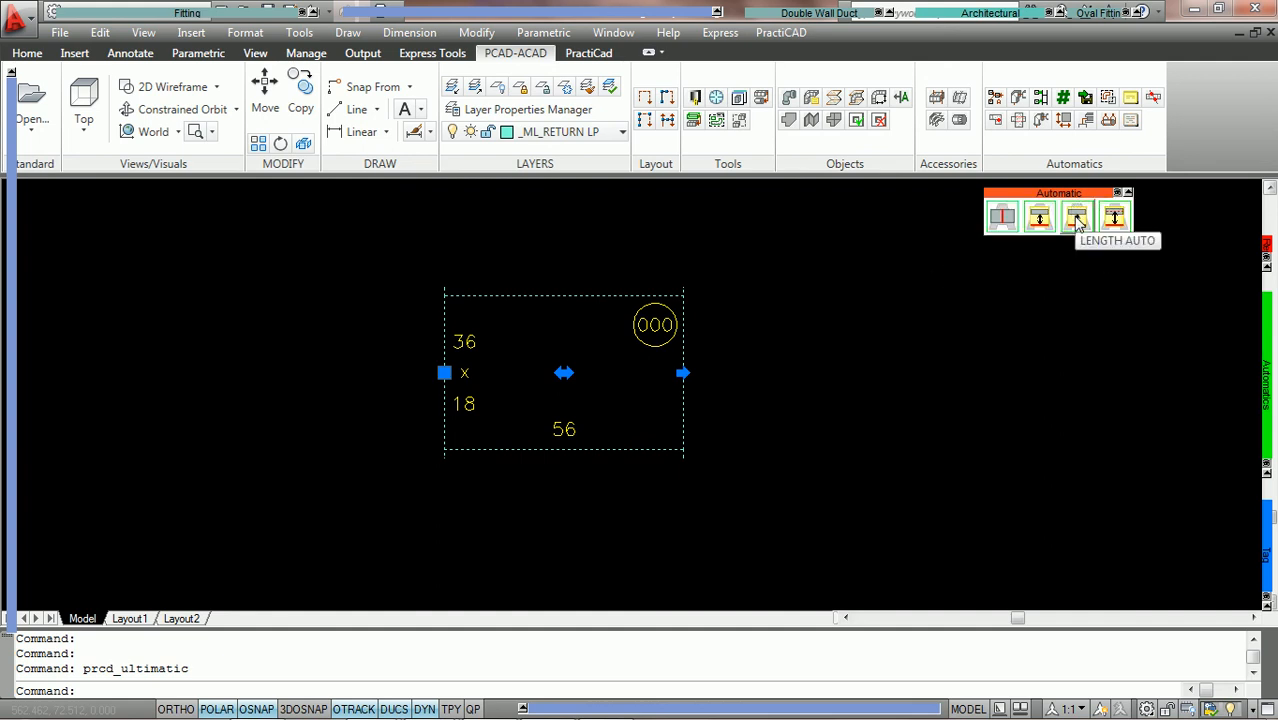